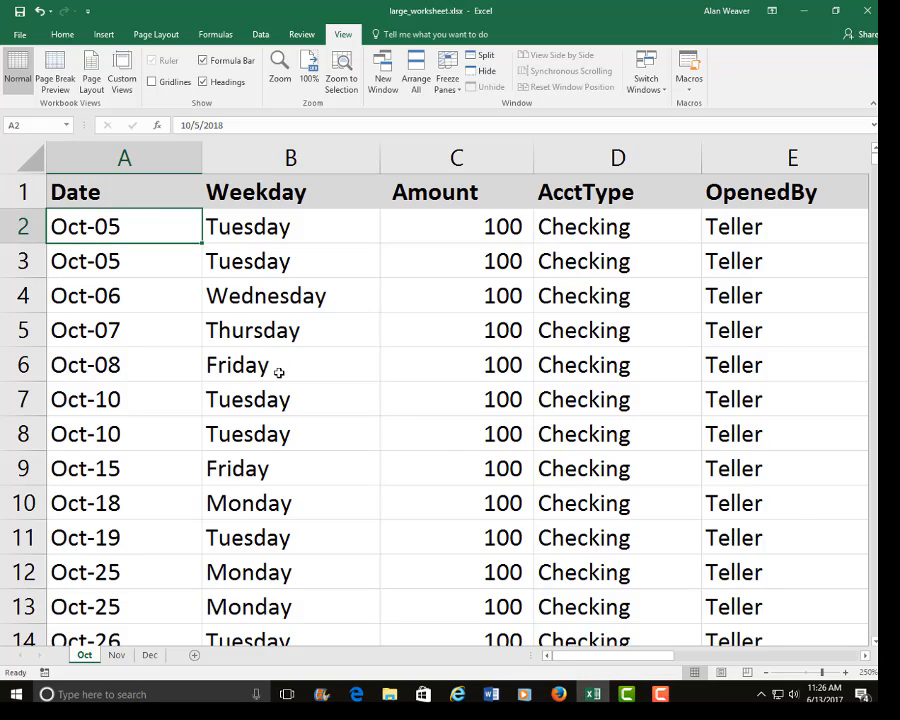
# Look through the Oct sheet down its rows and across to the Customer column, returning to the first Date entry.
pyautogui.press('pagedown')
pyautogui.press('pagedown')
pyautogui.press('pagedown')
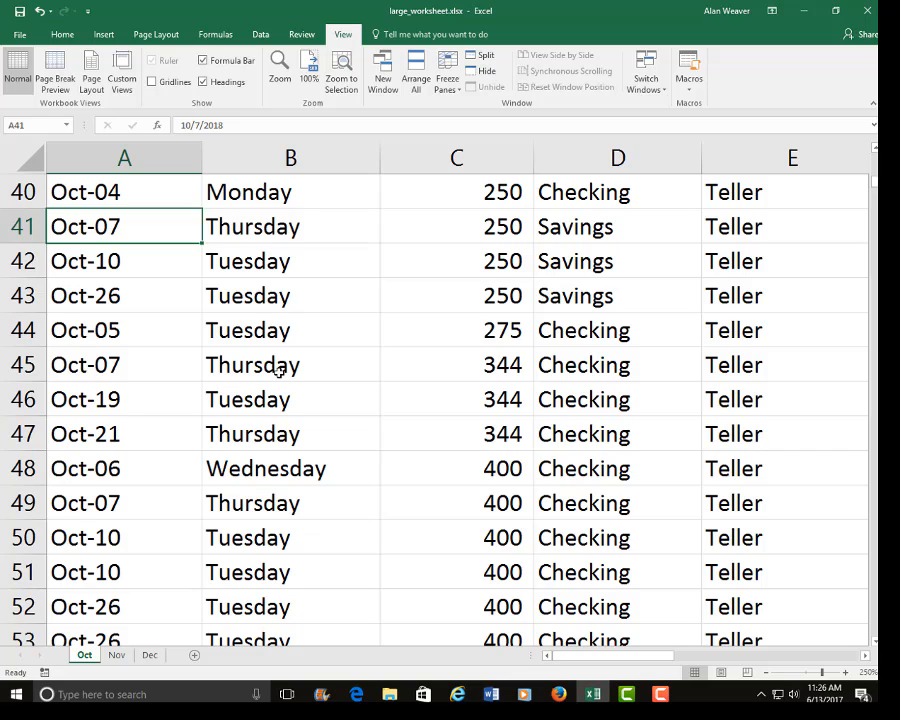
pyautogui.press('pageup')
pyautogui.press('pageup')
pyautogui.press('pageup')
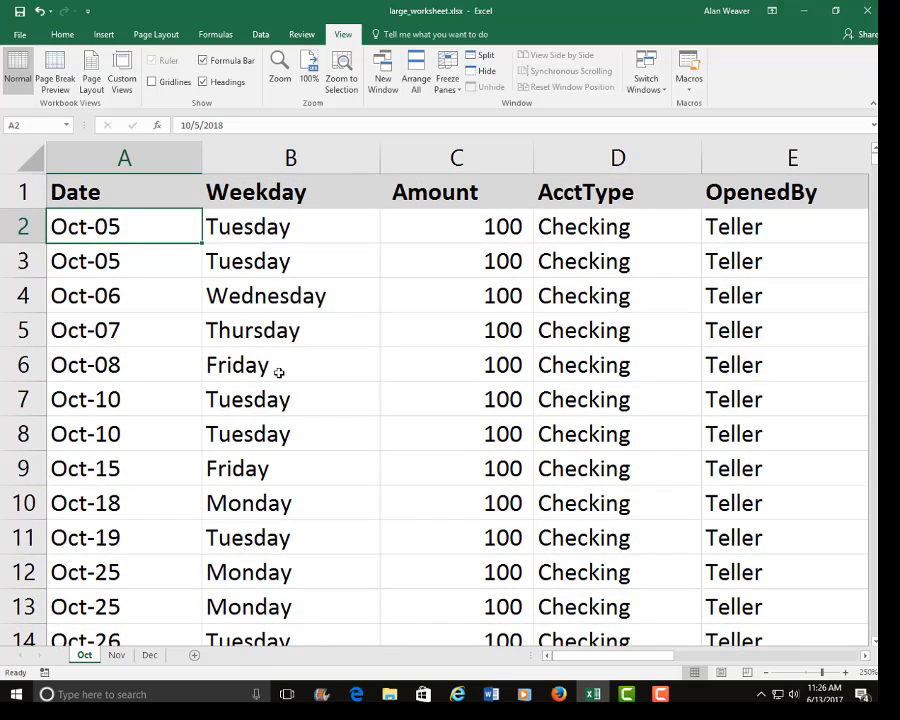
pyautogui.hotkey('alt', 'pagedown')
pyautogui.hotkey('alt', 'pagedown')
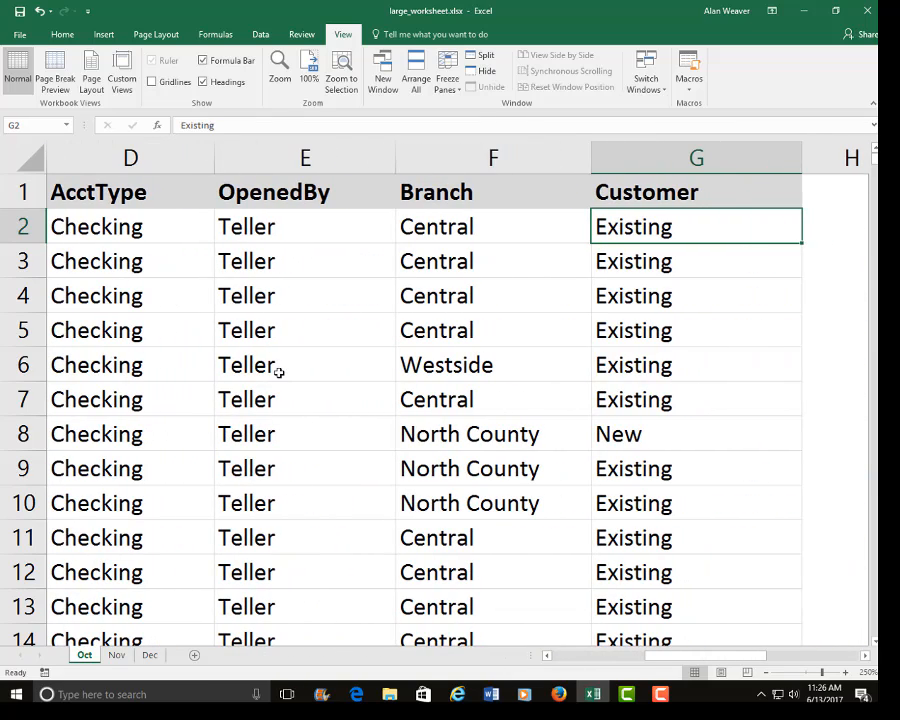
pyautogui.press('Left')
pyautogui.press('Home')
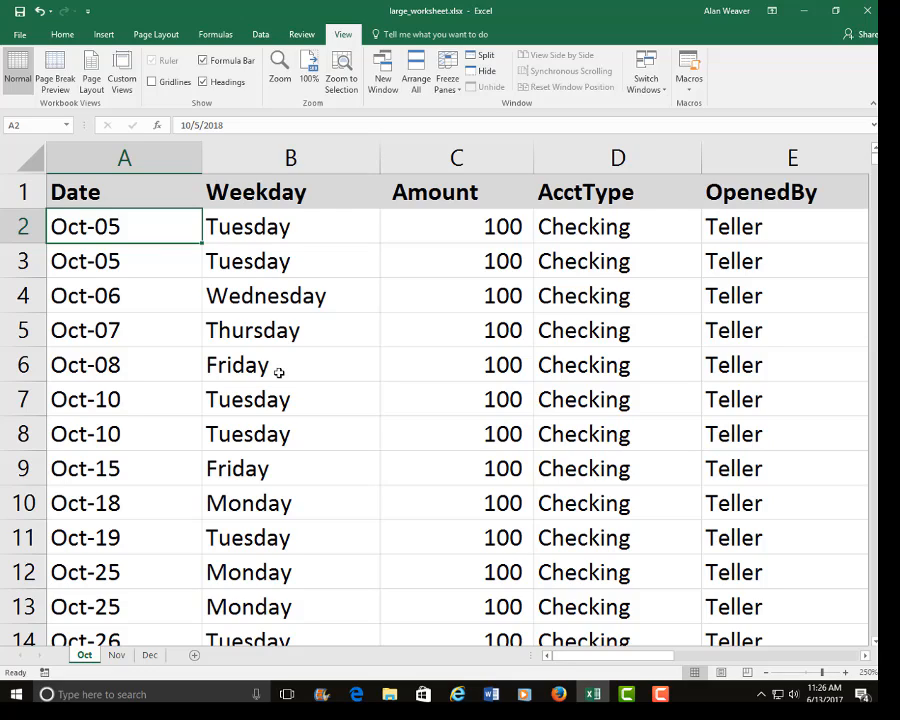
# Freeze the top row of the Oct sheet and look down the records to check the headings.
pyautogui.press('Up')
pyautogui.press('Down')
pyautogui.press('Right')
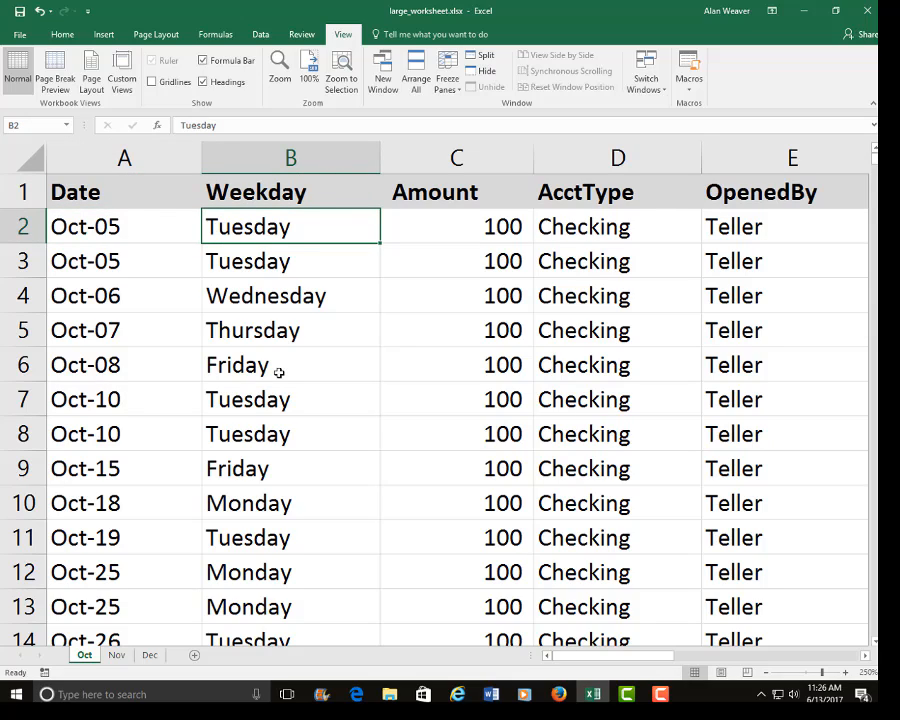
pyautogui.press('Left')
pyautogui.press('Right')
pyautogui.click(449, 78)
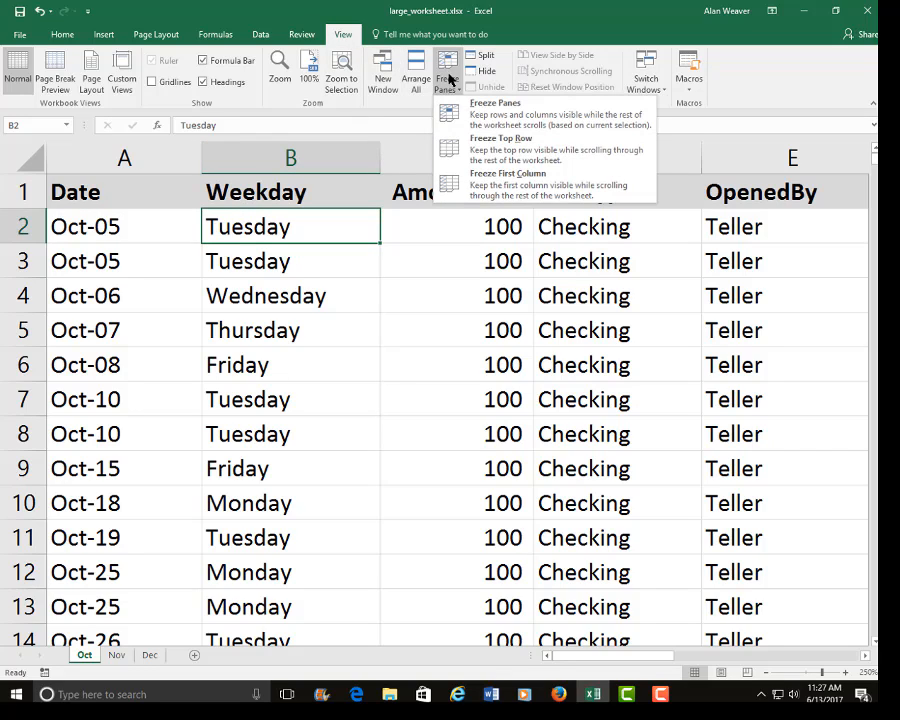
pyautogui.click(460, 150)
pyautogui.press('pagedown')
pyautogui.press('pagedown')
pyautogui.press('pagedown')
pyautogui.press('pagedown')
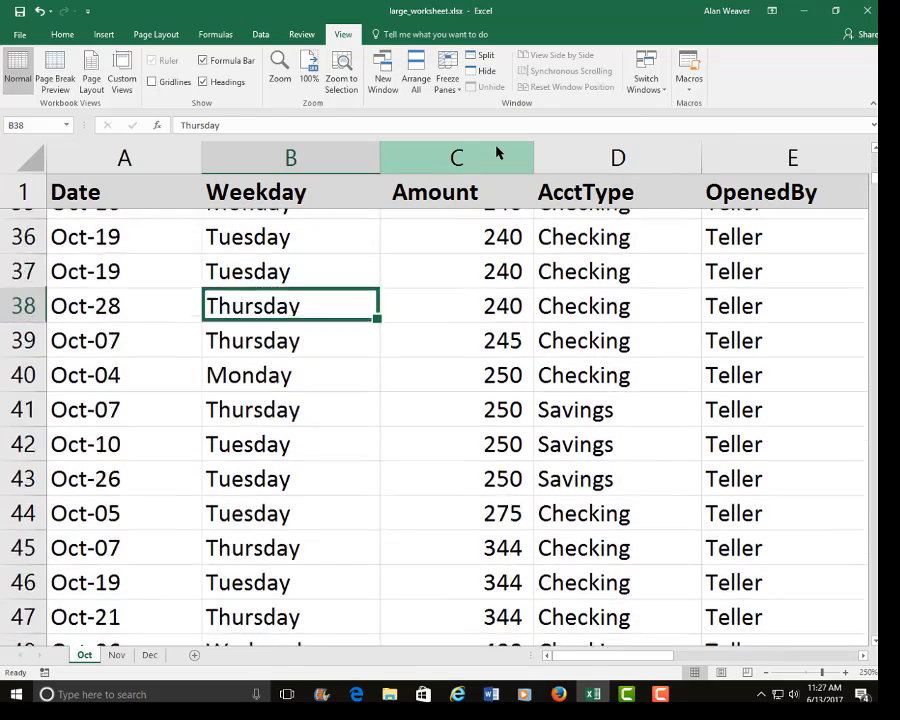
pyautogui.hotkey('ctrl', 'Home')
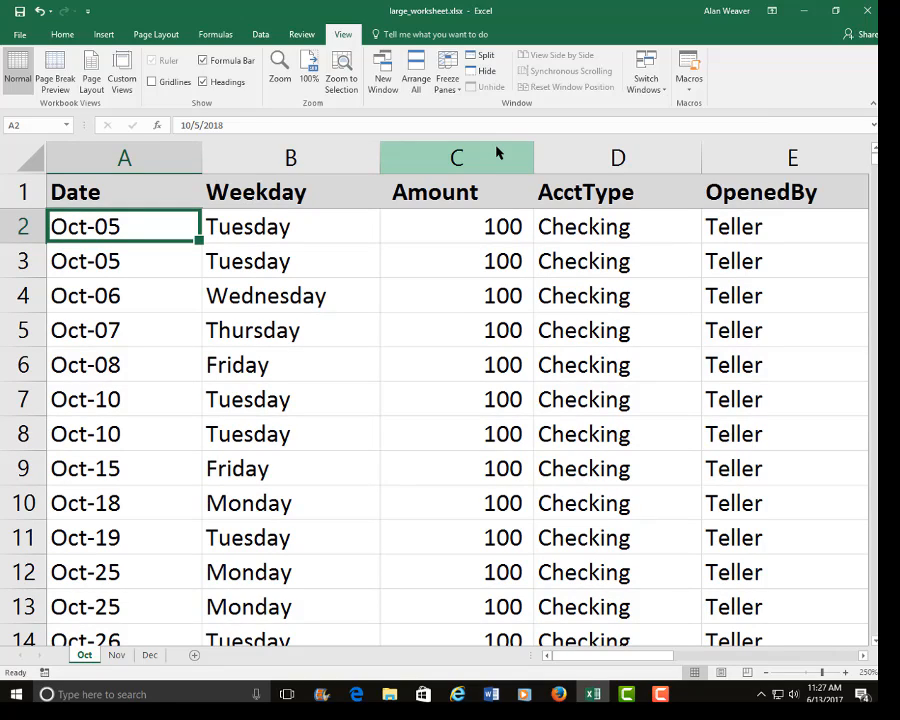
# Unfreeze the top row of the Oct sheet.
pyautogui.press('Right')
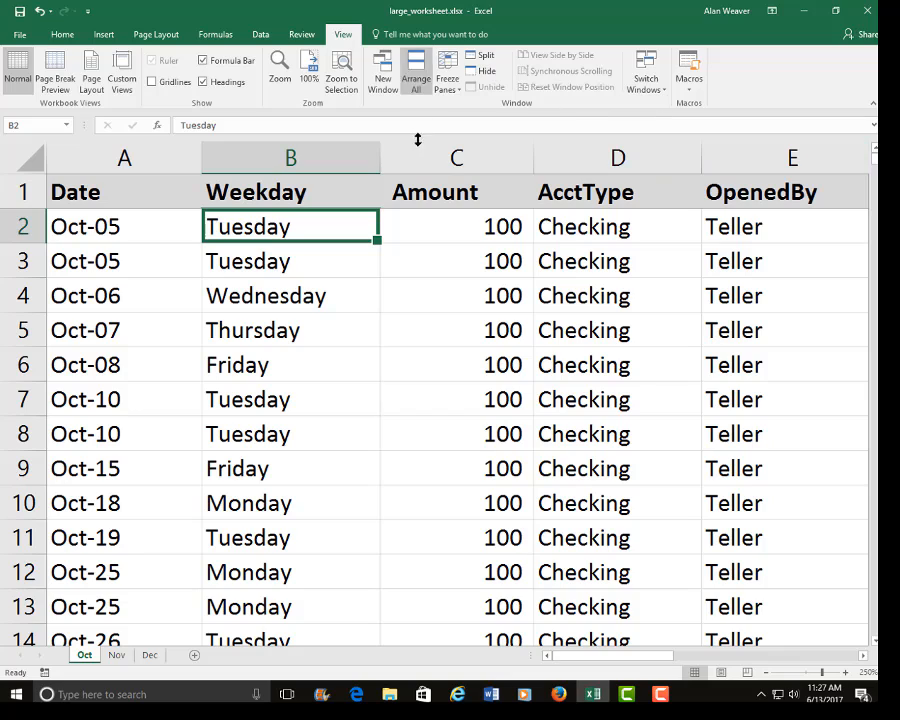
pyautogui.click(452, 82)
pyautogui.click(468, 104)
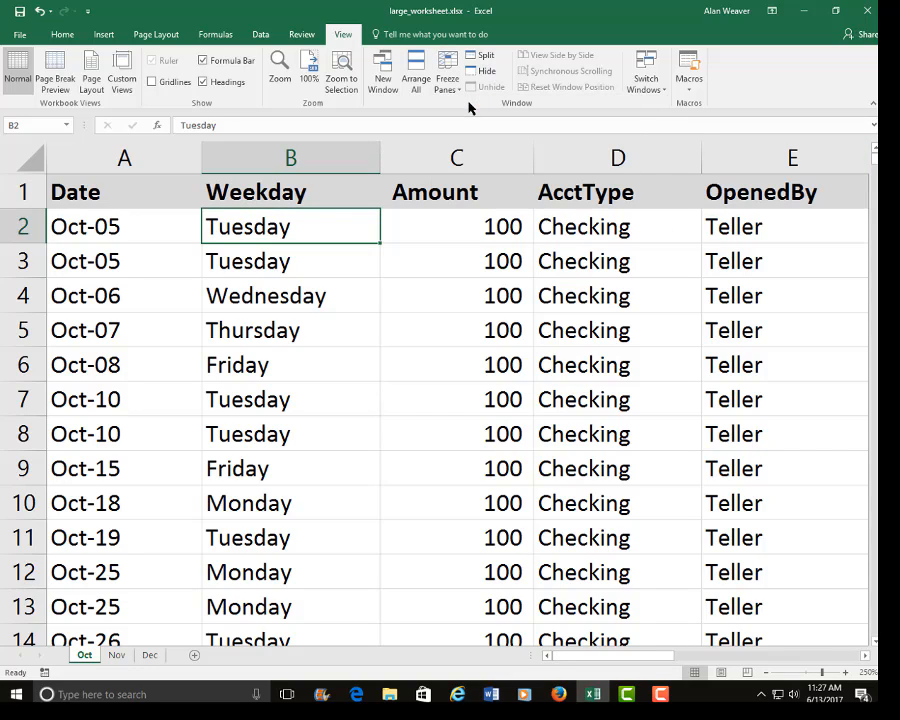
# Freeze both the header row and the Date column, using cell B2 as the reference for Freeze Panes.
pyautogui.click(130, 228)
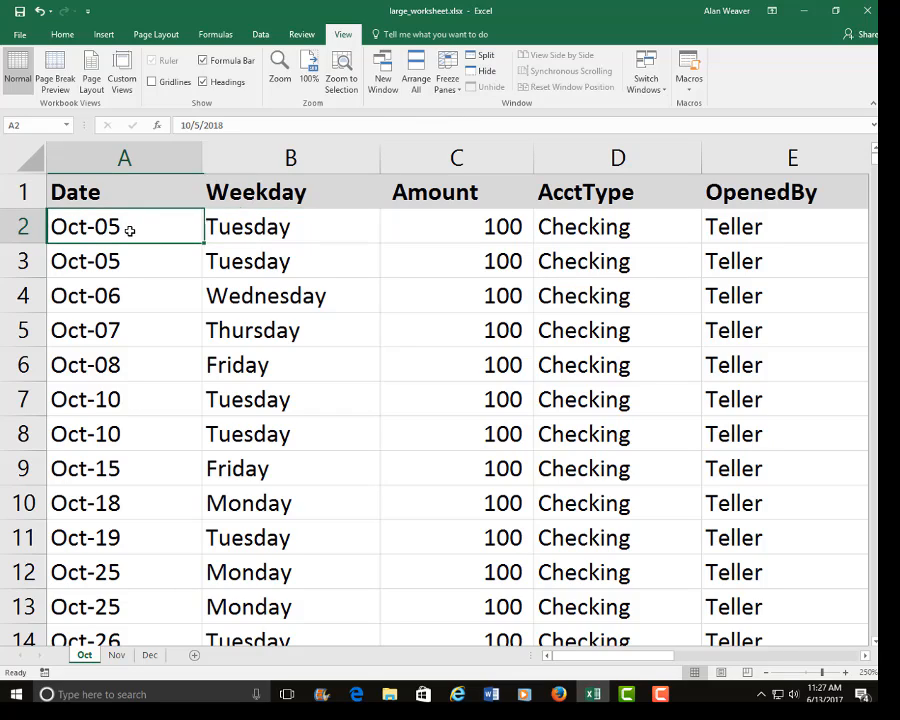
pyautogui.click(281, 231)
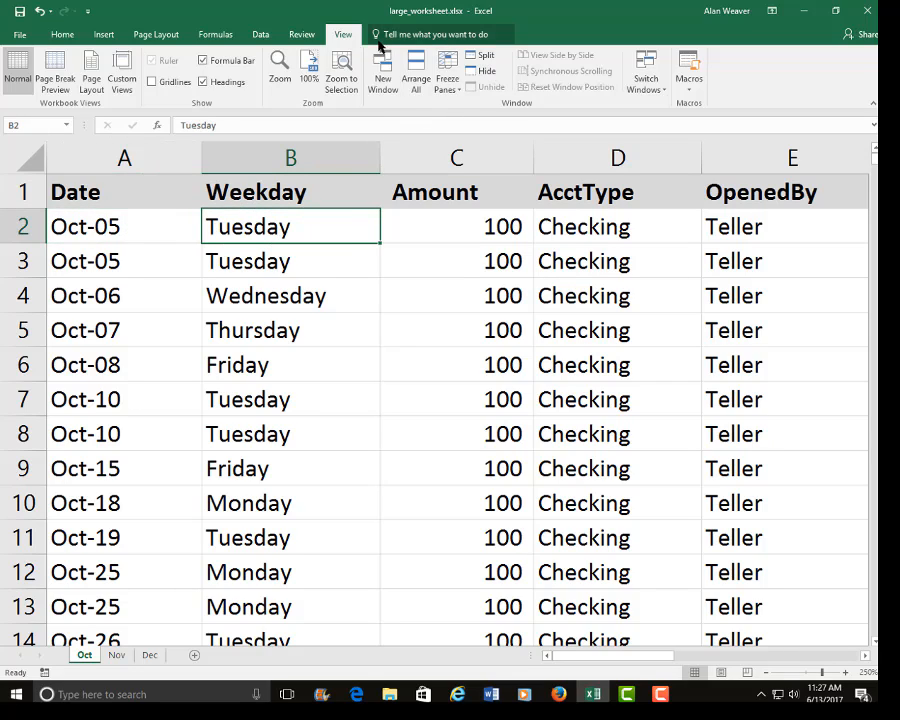
pyautogui.click(439, 95)
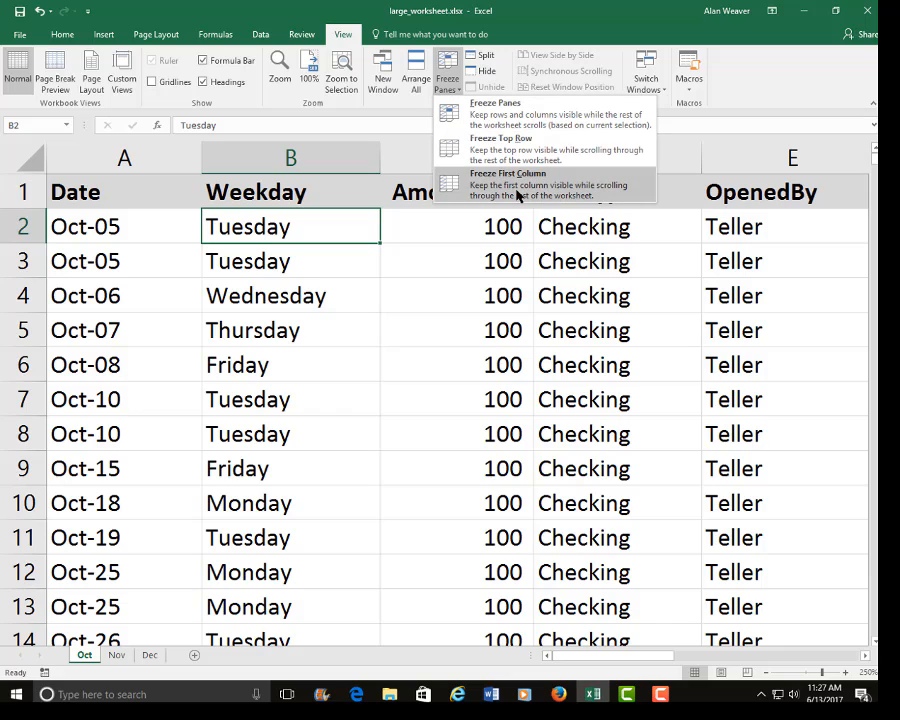
pyautogui.click(516, 122)
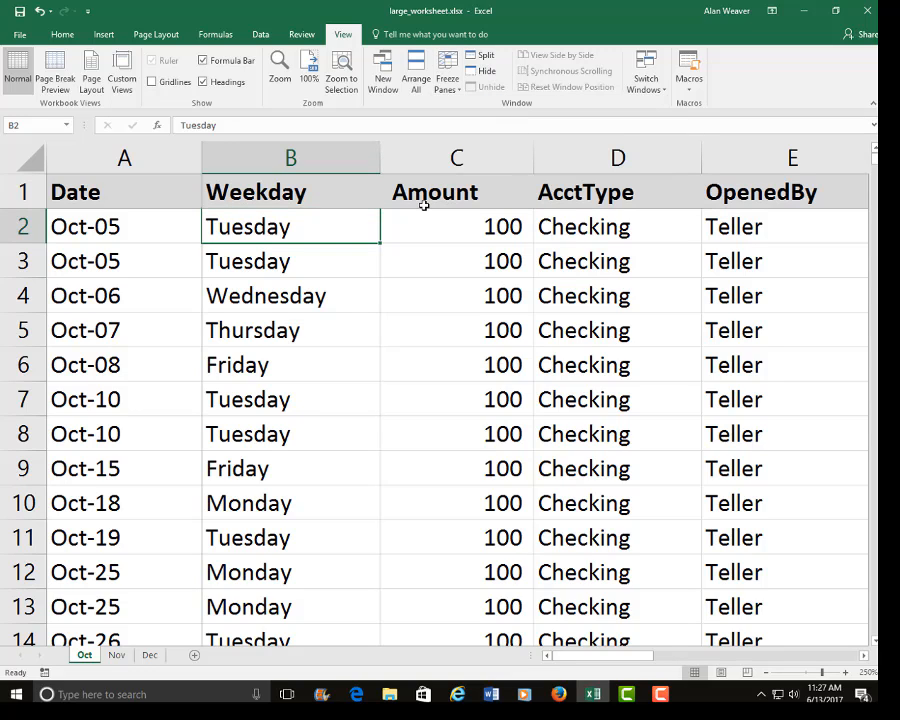
# Check the frozen header row and Date column by moving down and across the Oct sheet and back to column A.
pyautogui.press('pagedown')
pyautogui.press('pagedown')
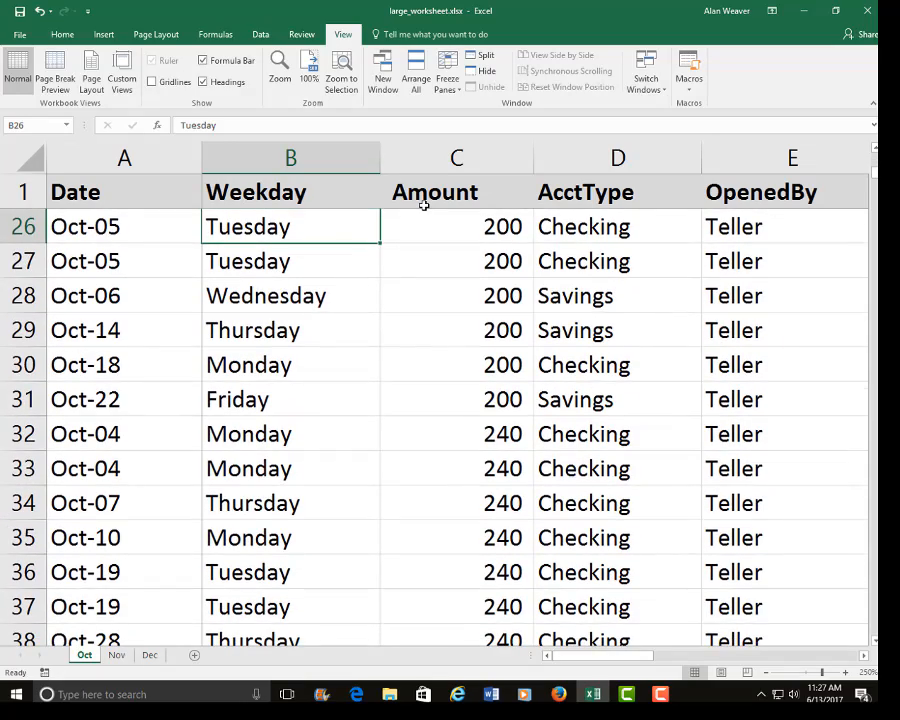
pyautogui.press('Right')
pyautogui.press('Right')
pyautogui.press('Right')
pyautogui.press('Right')
pyautogui.press('Right')
pyautogui.press('Right')
pyautogui.press('Right')
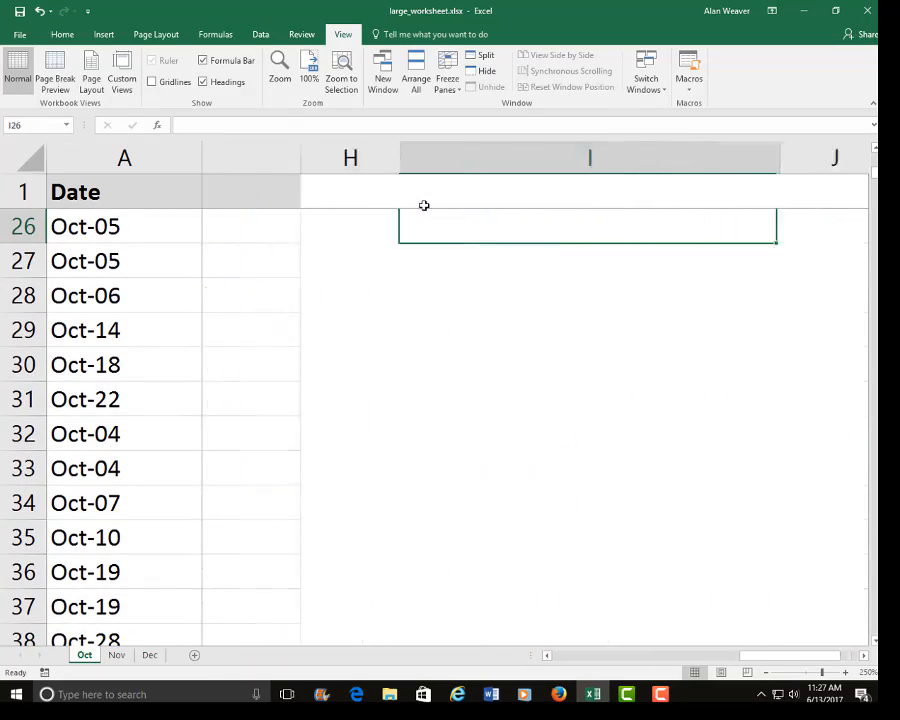
pyautogui.press('Left')
pyautogui.press('Left')
pyautogui.press('Left')
pyautogui.press('Left')
pyautogui.press('Left')
pyautogui.press('Left')
pyautogui.press('Left')
pyautogui.press('Left')
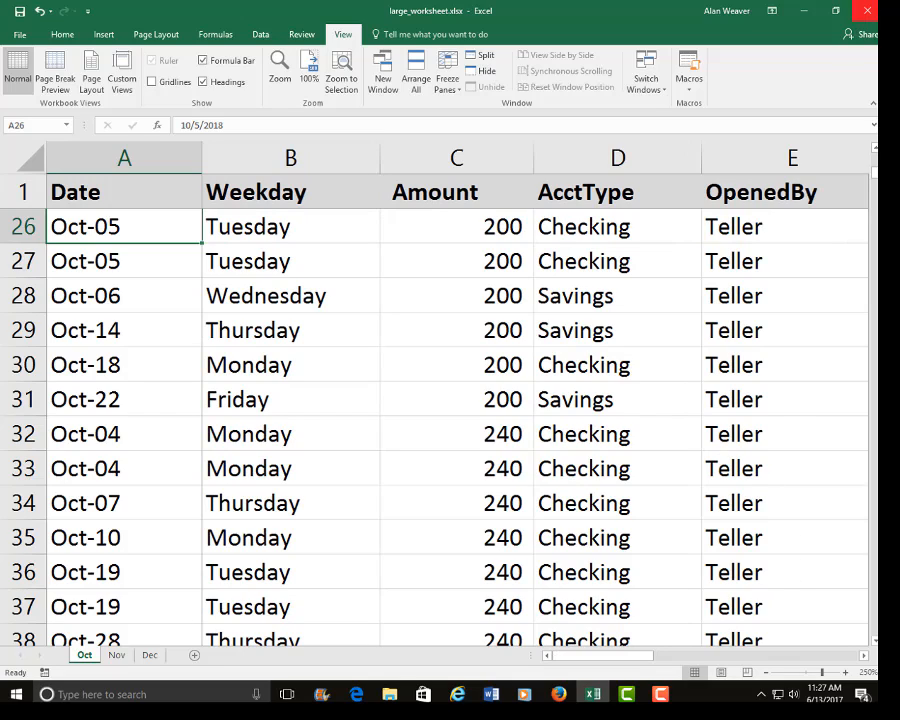
# Zoom the worksheet out to 190%.
pyautogui.click(768, 673)
pyautogui.click(768, 673)
pyautogui.click(768, 673)
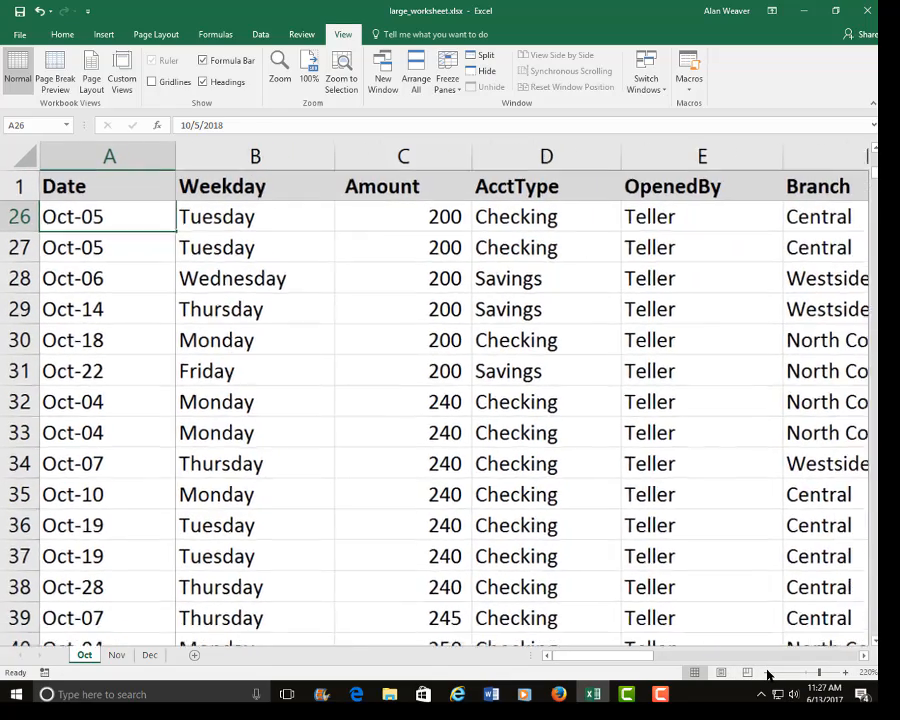
pyautogui.click(768, 673)
pyautogui.click(768, 673)
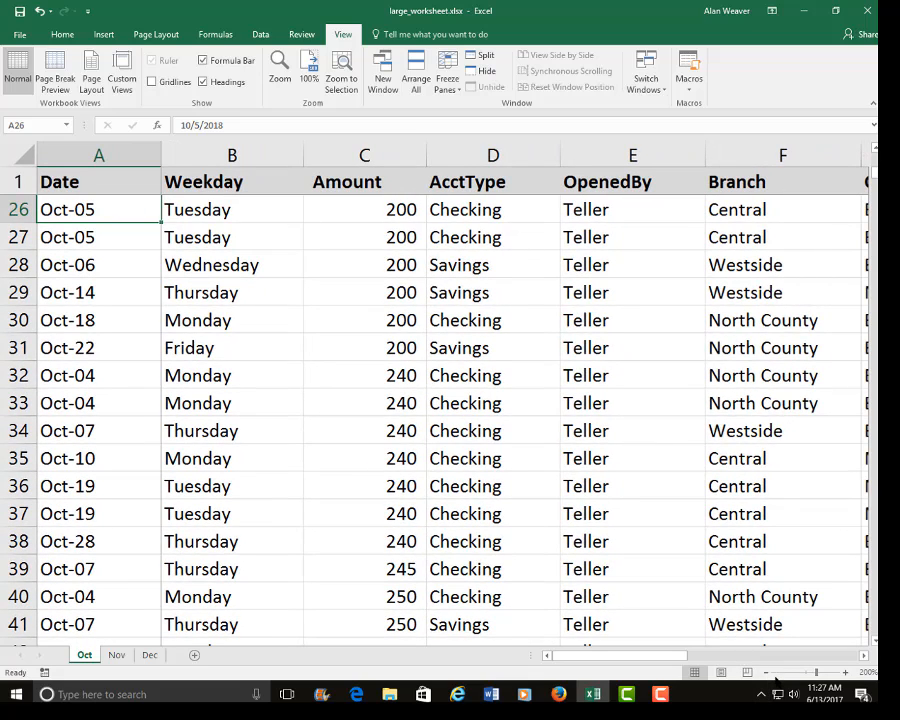
pyautogui.click(768, 673)
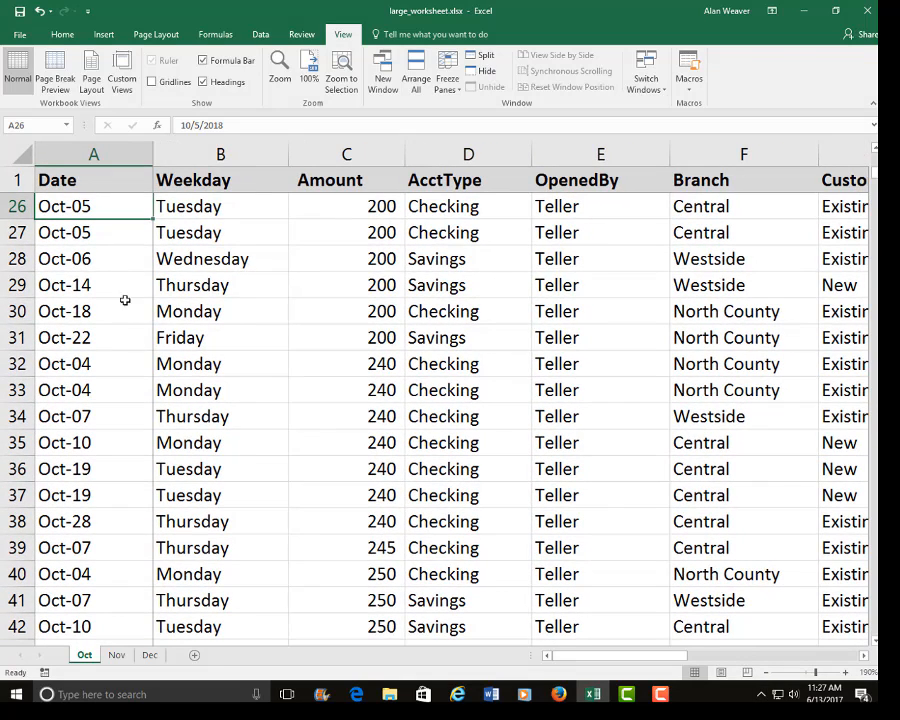
# Go to the last record in the Weekday column and look back up through the preceding records.
pyautogui.click(107, 256)
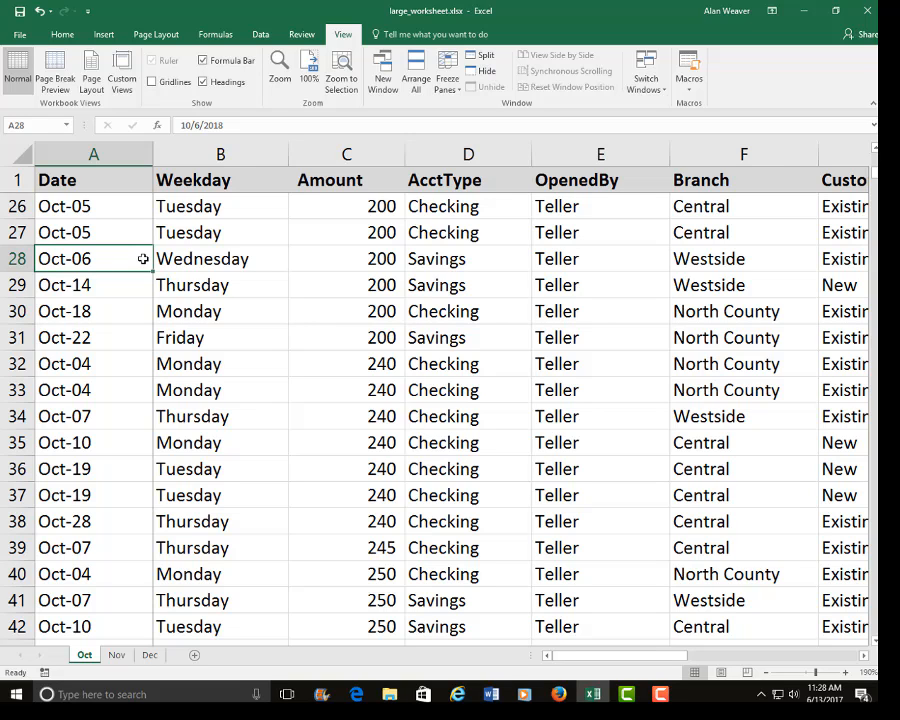
pyautogui.press('Right')
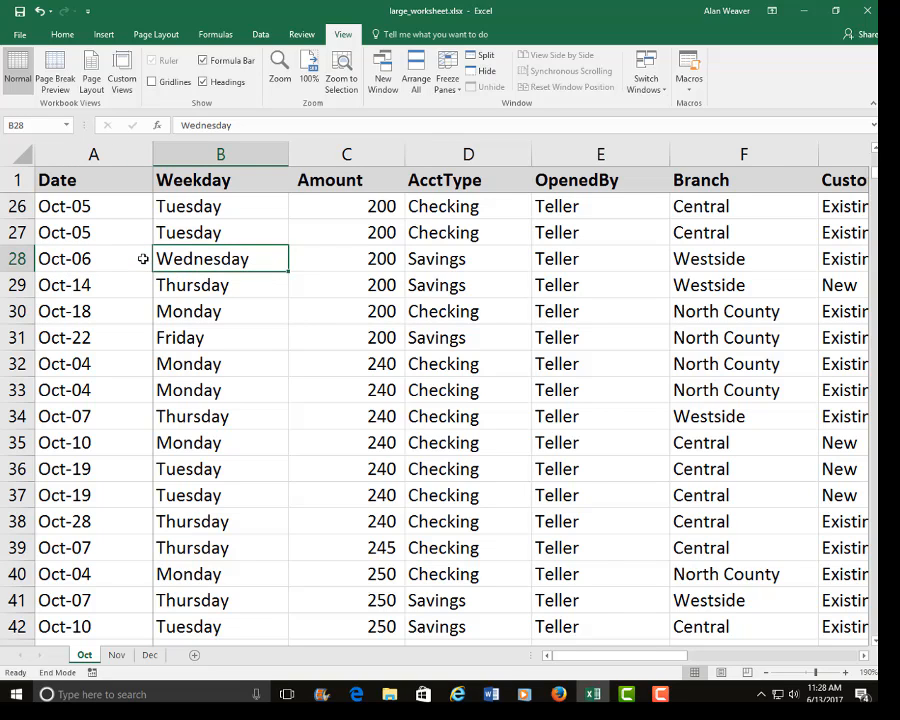
pyautogui.hotkey('ctrl', 'Down')
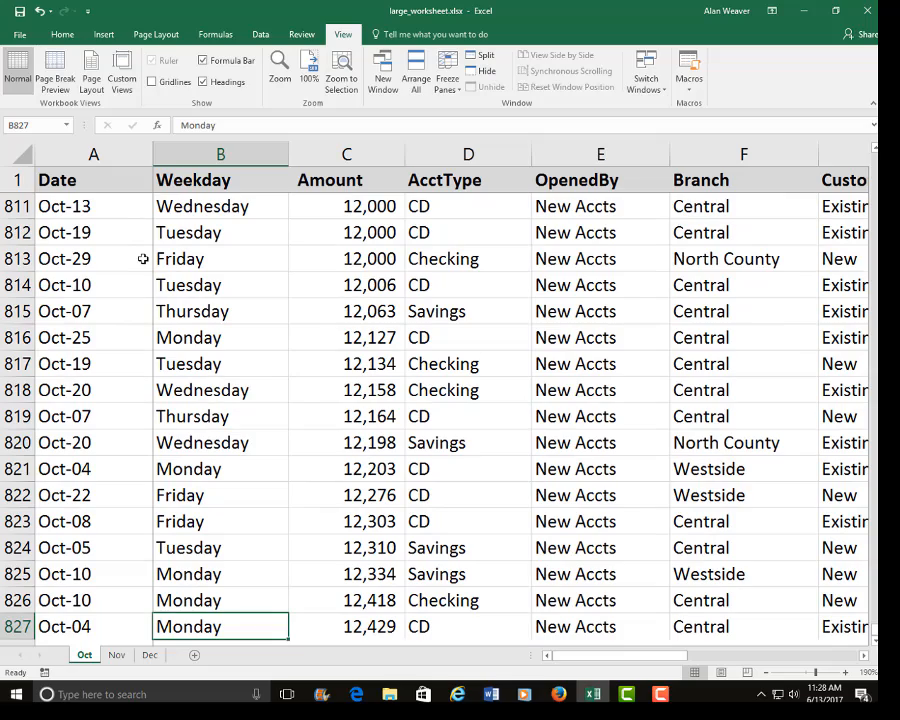
pyautogui.press('pageup')
pyautogui.press('pageup')
pyautogui.press('pageup')
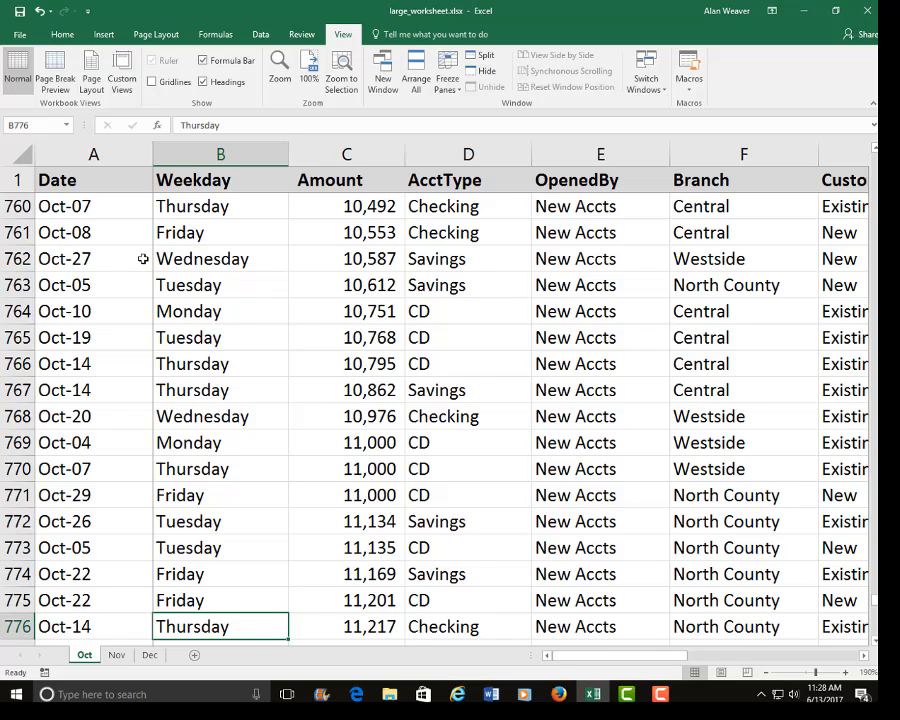
# Return to the first record and examine the columns across to Customer, going back to cell A2.
pyautogui.hotkey('ctrl', 'Home')
pyautogui.press('Left')
pyautogui.press('Right')
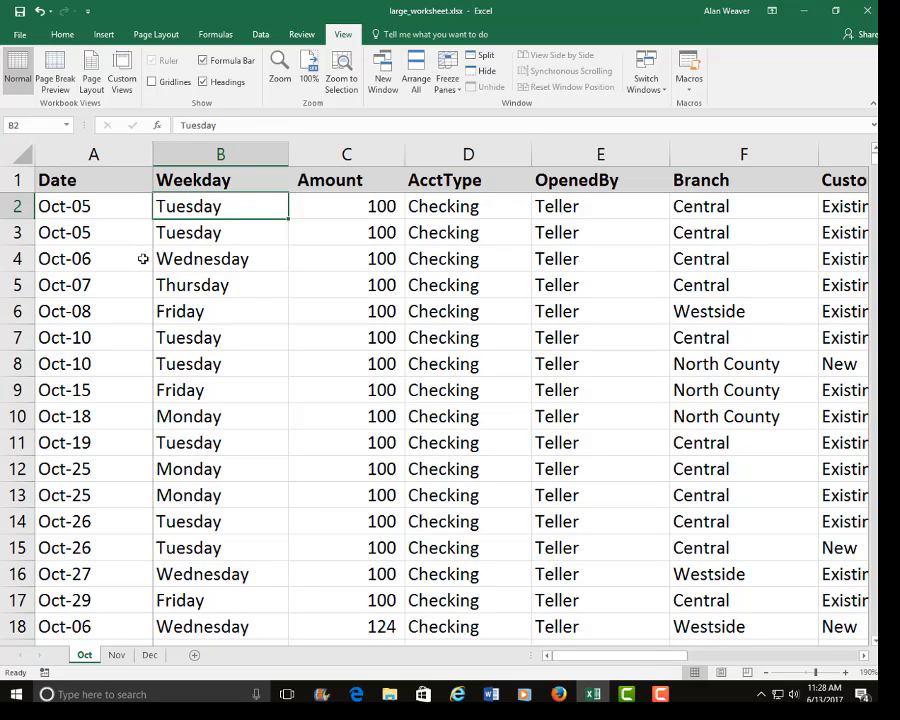
pyautogui.press('Right')
pyautogui.press('Right')
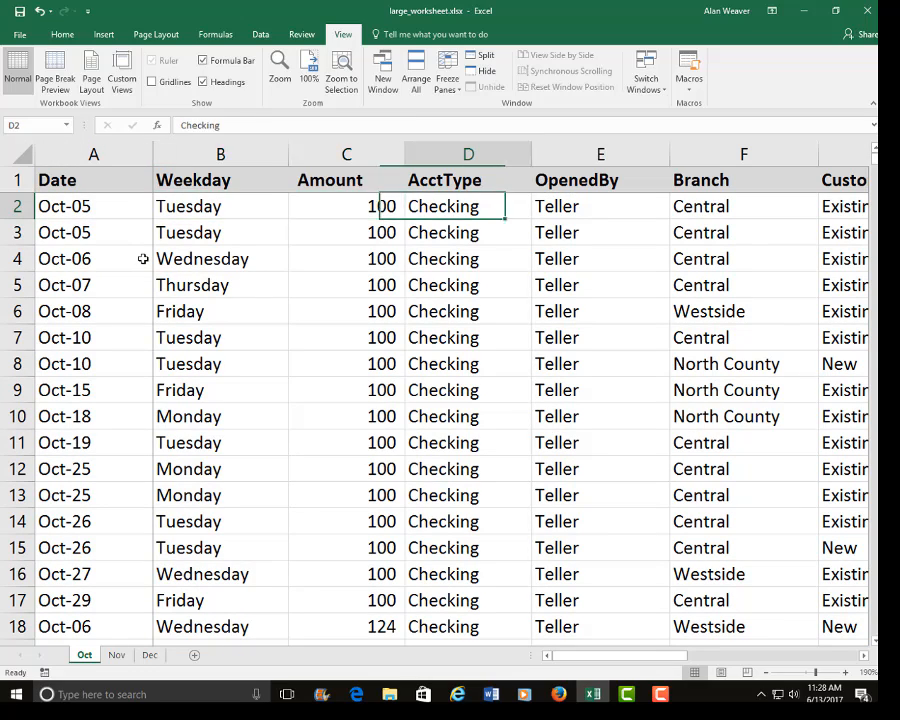
pyautogui.press('Right')
pyautogui.press('Right')
pyautogui.press('Right')
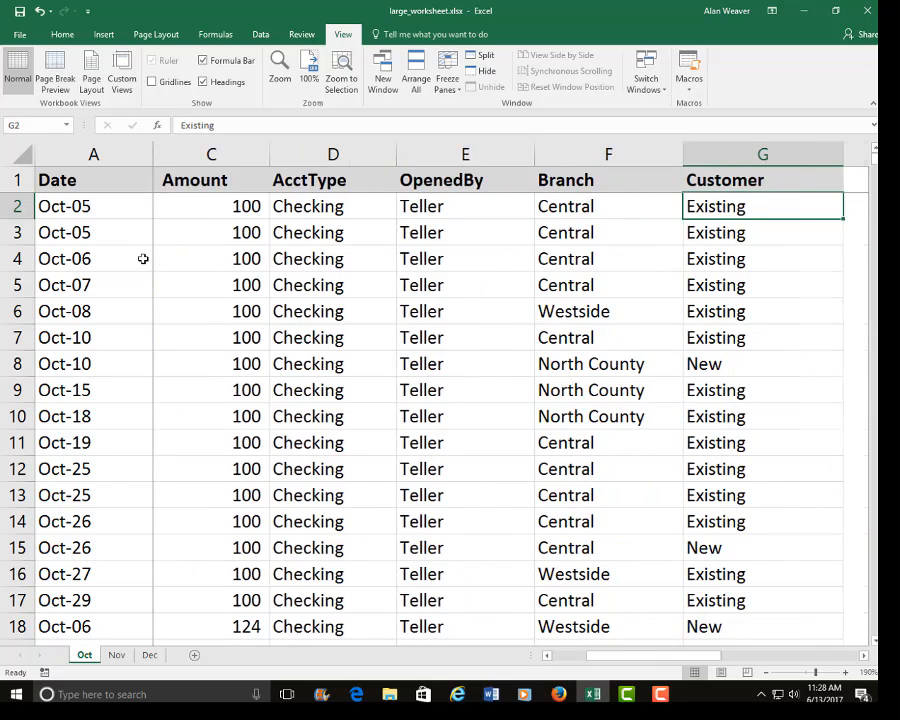
pyautogui.press('Right')
pyautogui.press('Left')
pyautogui.press('Left')
pyautogui.press('Left')
pyautogui.press('Left')
pyautogui.press('Left')
pyautogui.press('Left')
pyautogui.press('Left')
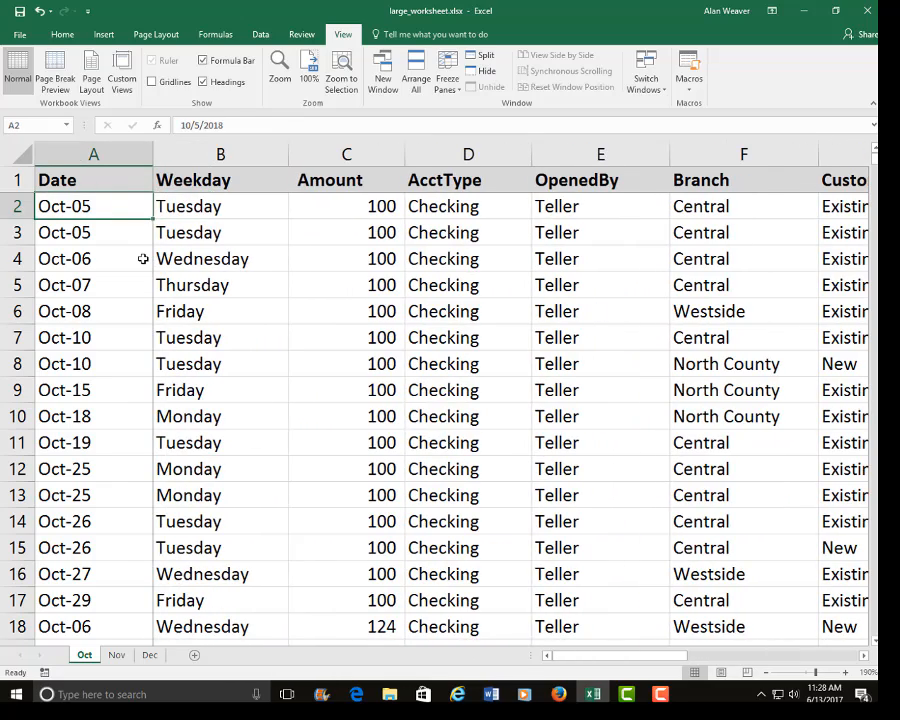
# Select the whole data range A1:G827, including the header row.
pyautogui.press('Up')
pyautogui.press('Down')
pyautogui.press('Down')
pyautogui.press('Up')
pyautogui.press('Up')
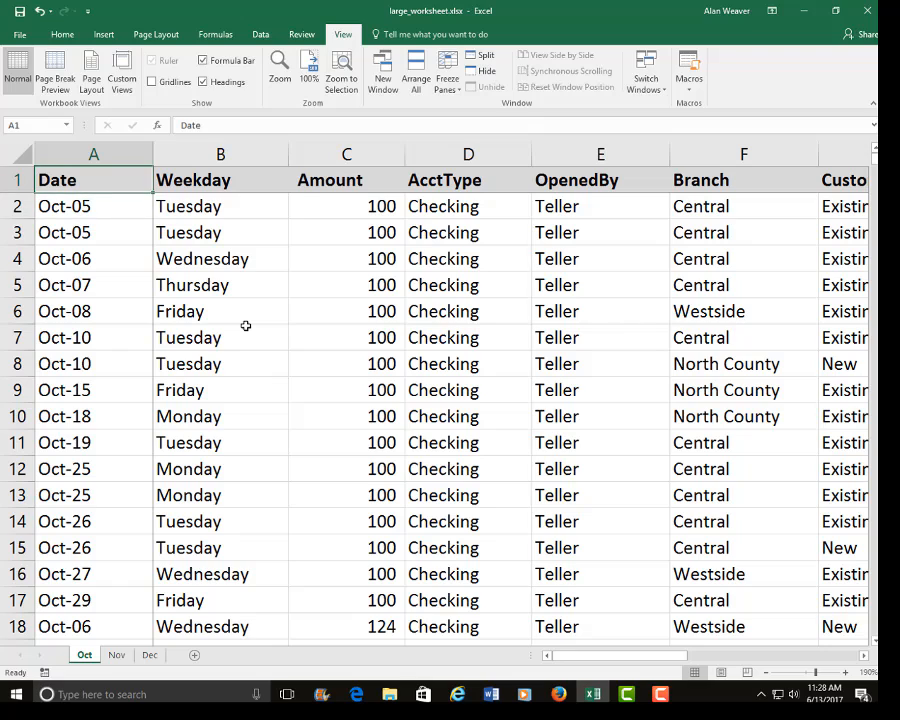
pyautogui.hotkey('shift', 'Down')
pyautogui.hotkey('shift', 'Down')
pyautogui.hotkey('shift', 'Down')
pyautogui.hotkey('shift', 'Down')
pyautogui.hotkey('shift', 'Down')
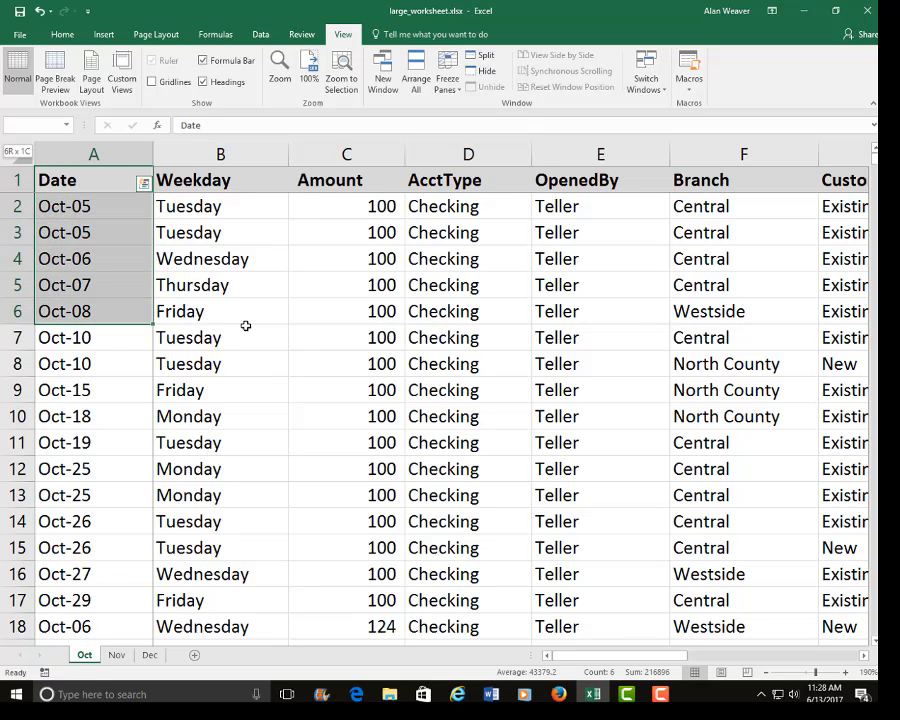
pyautogui.press('End')
pyautogui.hotkey('shift', 'Down')
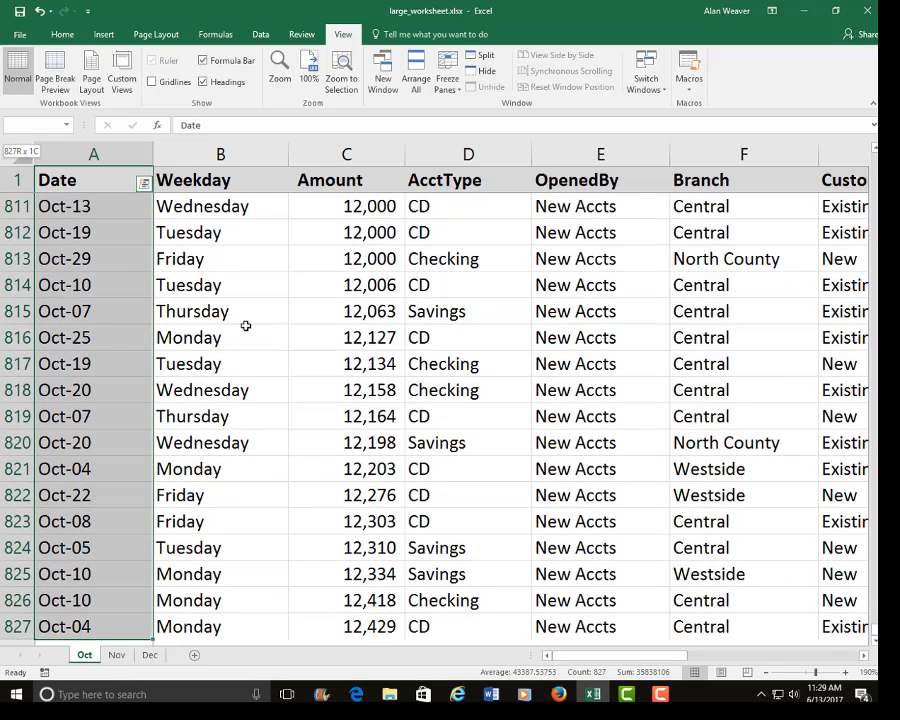
pyautogui.press('End')
pyautogui.hotkey('shift', 'Right')
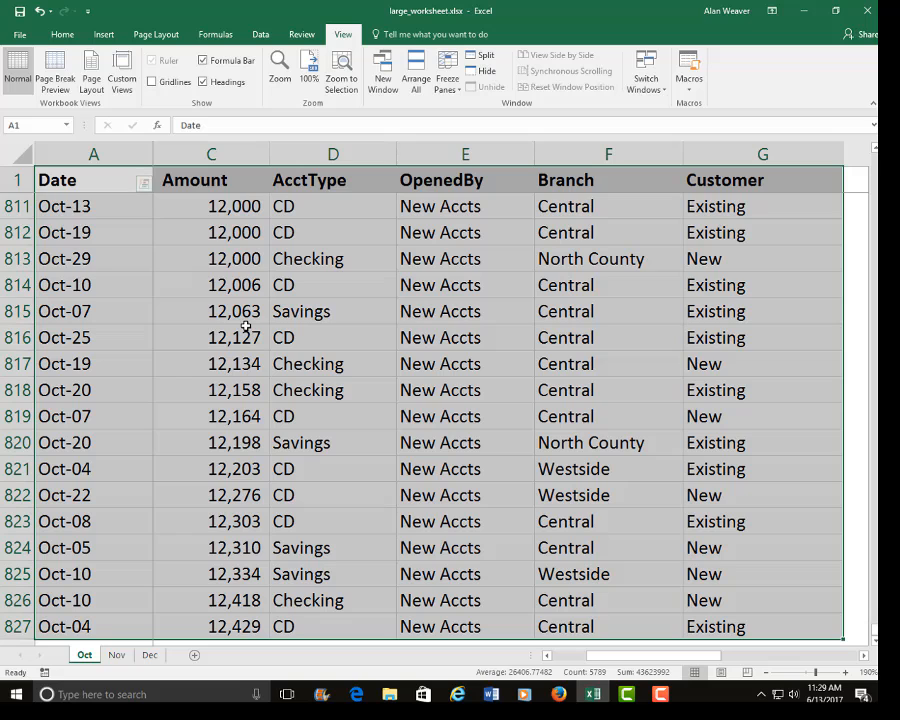
# Clear the range selection and return to cell A2.
pyautogui.hotkey('ctrl', 'q')
pyautogui.press('Right')
pyautogui.press('Right')
pyautogui.press('Right')
pyautogui.press('Right')
pyautogui.press('Escape')
pyautogui.hotkey('ctrl', 'Home')
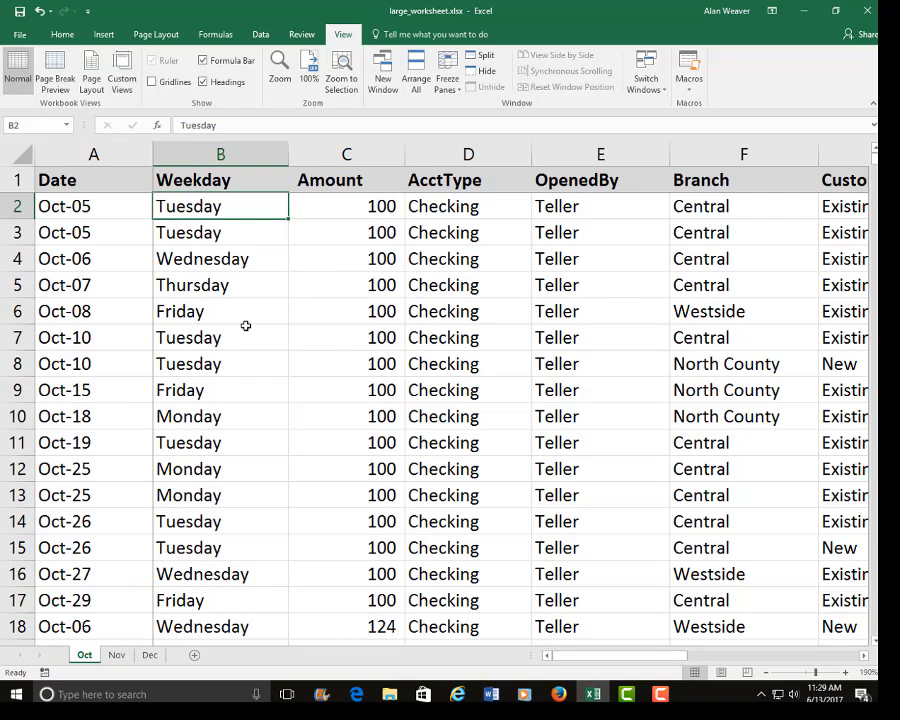
pyautogui.press('Left')
pyautogui.press('Up')
pyautogui.press('Down')
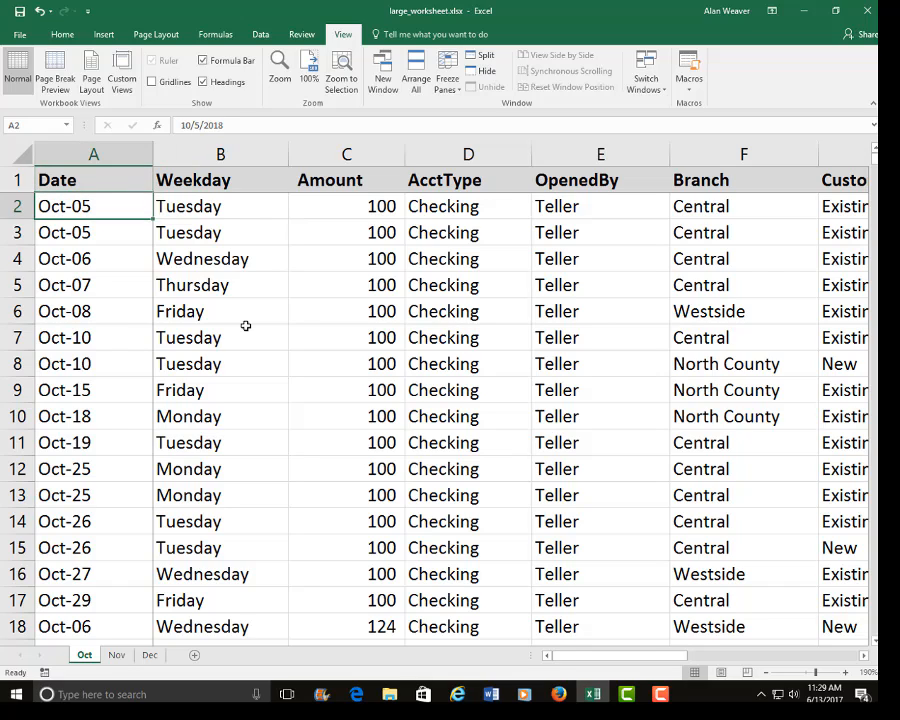
# Select the range from the Date header in A1 through the Branch entry in F10.
pyautogui.press('Up')
pyautogui.press('Down')
pyautogui.press('Down')
pyautogui.press('Down')
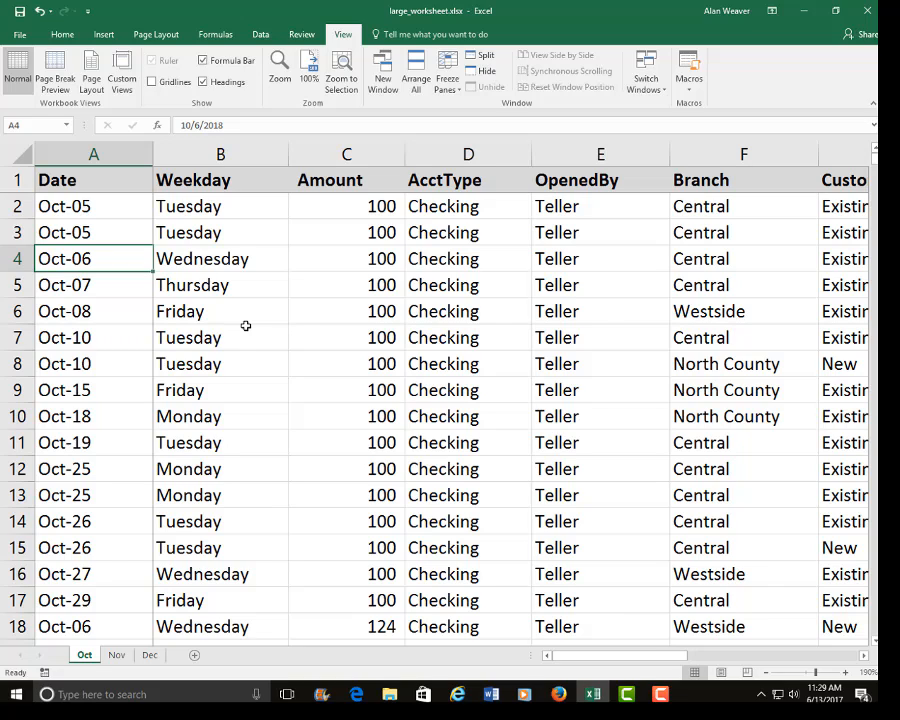
pyautogui.click(78, 179)
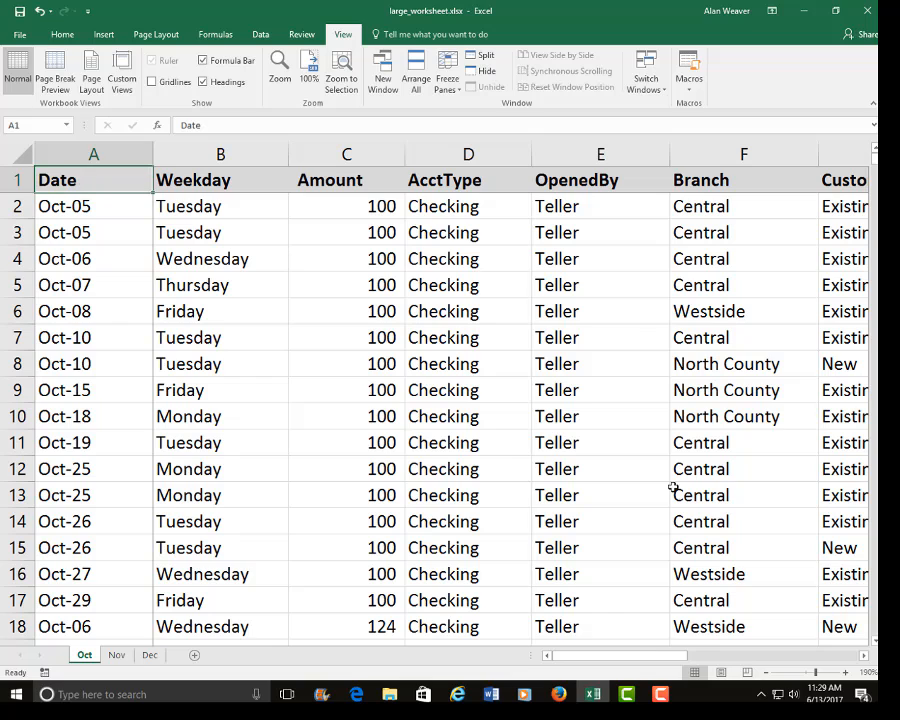
pyautogui.keyDown('shift'); pyautogui.click(748, 430); pyautogui.keyUp('shift')
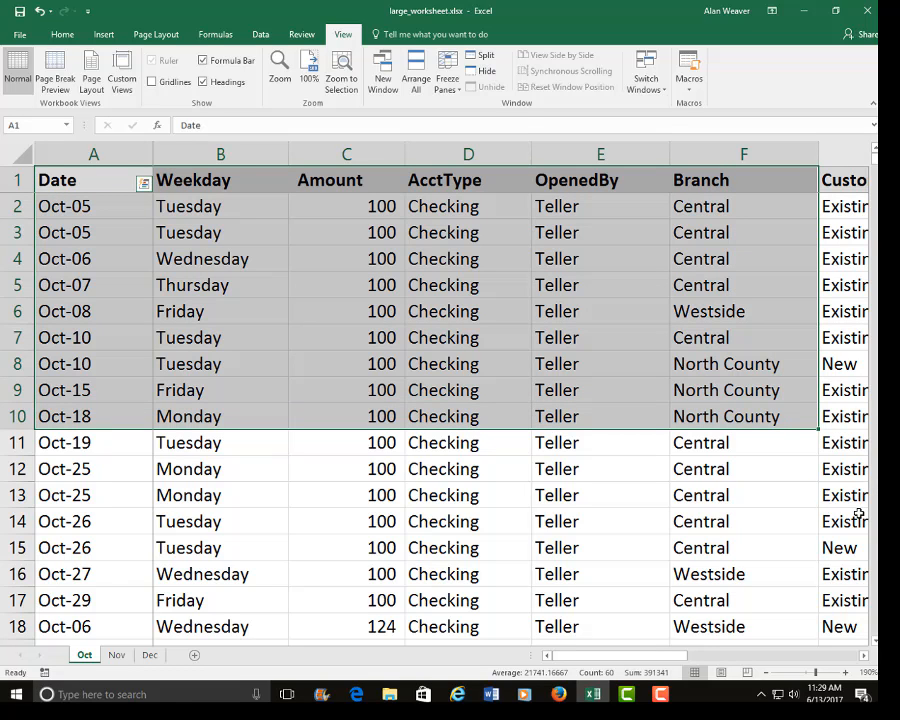
# Clear the selection, go from B8 to the last record in the Weekday column, and return to cell A2.
pyautogui.click(588, 497)
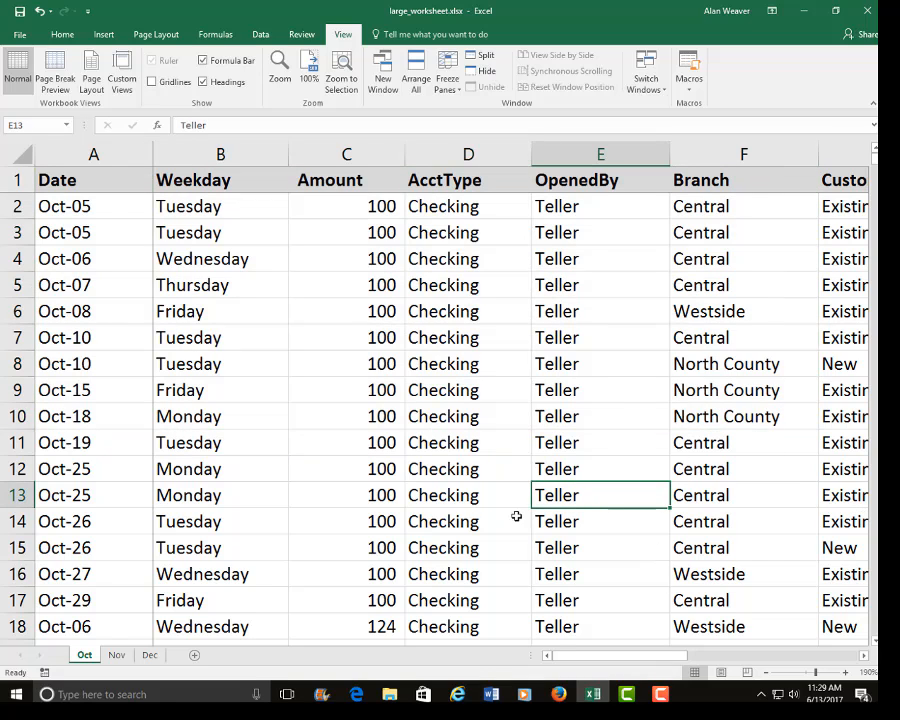
pyautogui.click(351, 414)
pyautogui.click(230, 366)
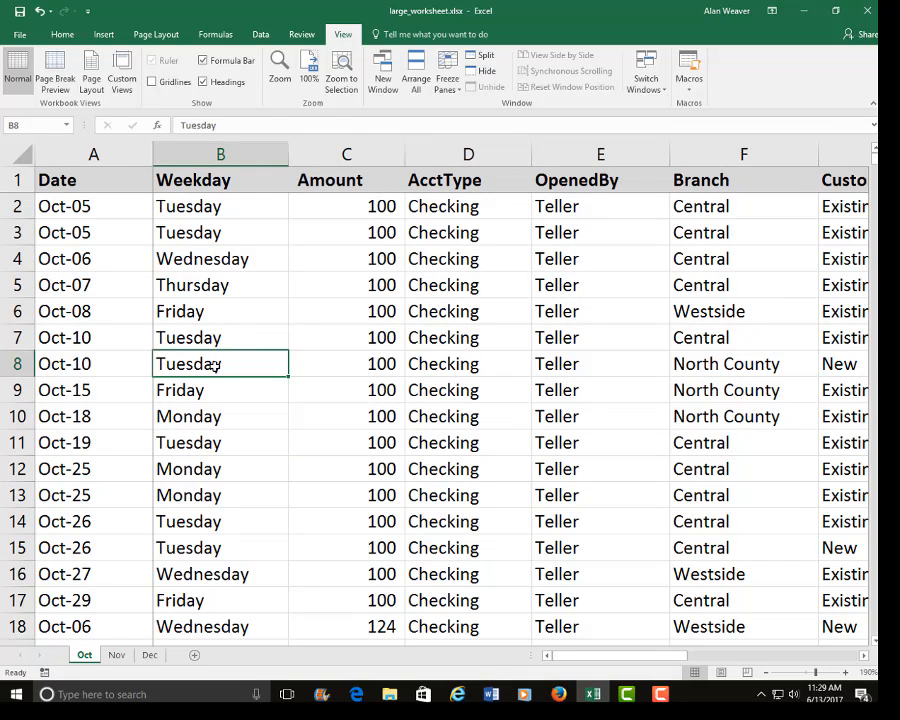
pyautogui.hotkey('ctrl', 'Down')
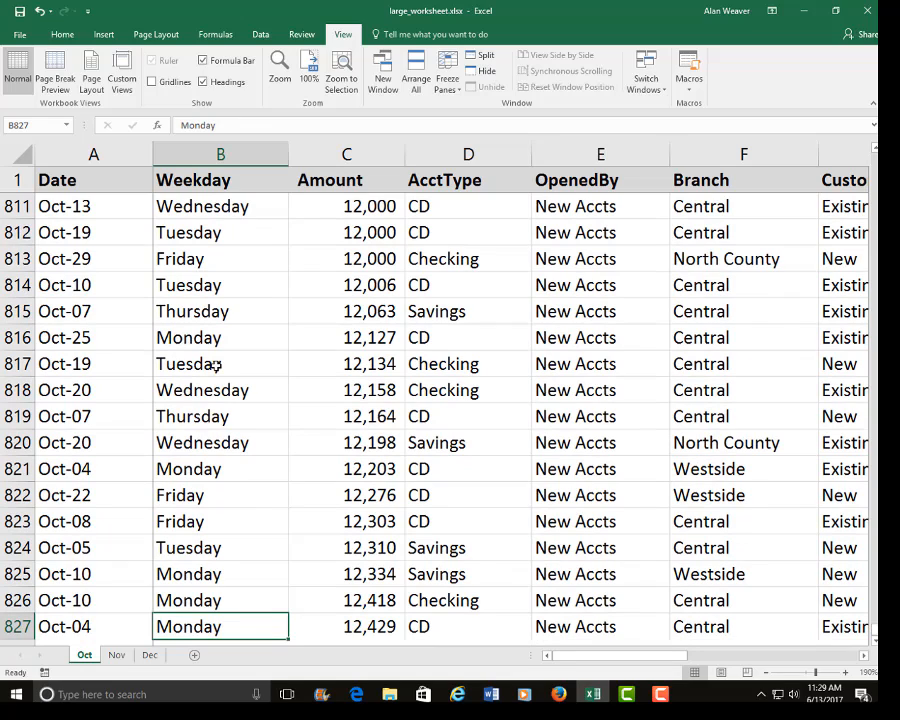
pyautogui.press('End')
pyautogui.press('Up')
pyautogui.hotkey('ctrl', 'Home')
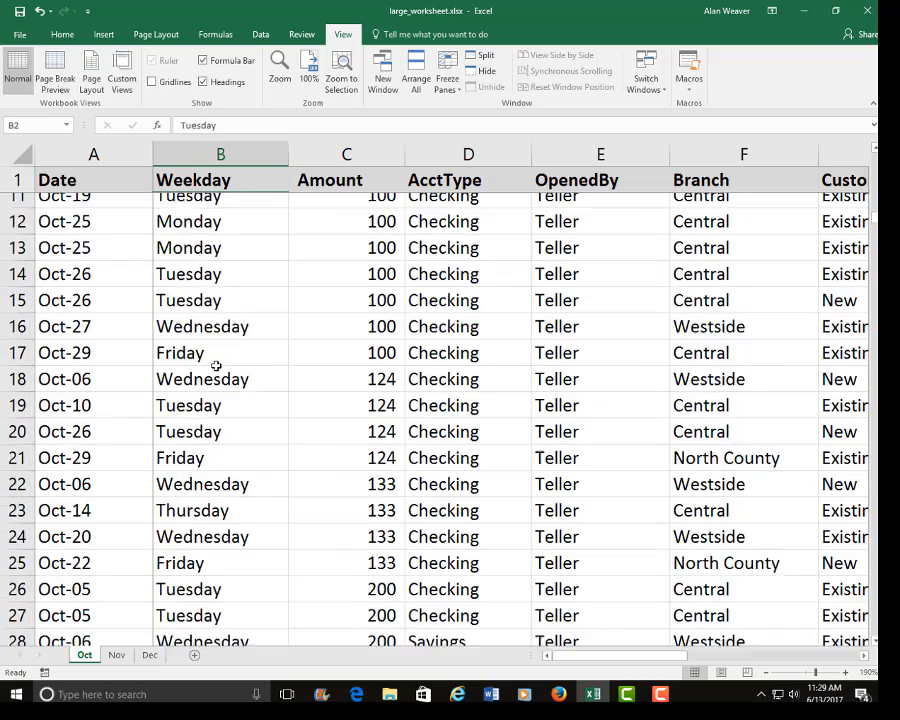
pyautogui.press('Up')
pyautogui.press('Down')
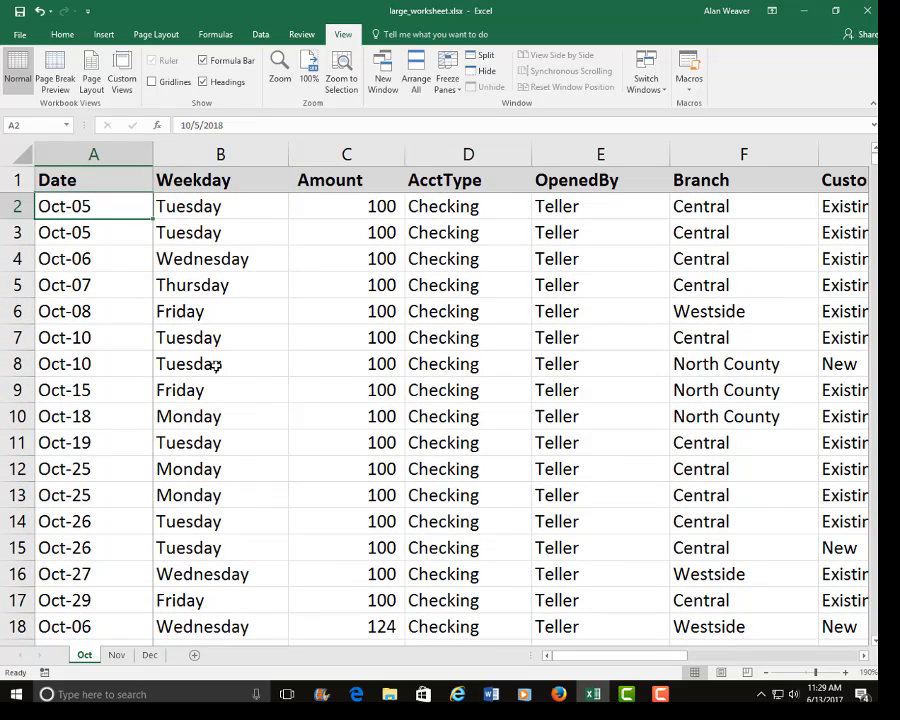
# Go to the last column of the first record, Customer, and come back to the Date column in row 2.
pyautogui.press('End')
pyautogui.press('Right')
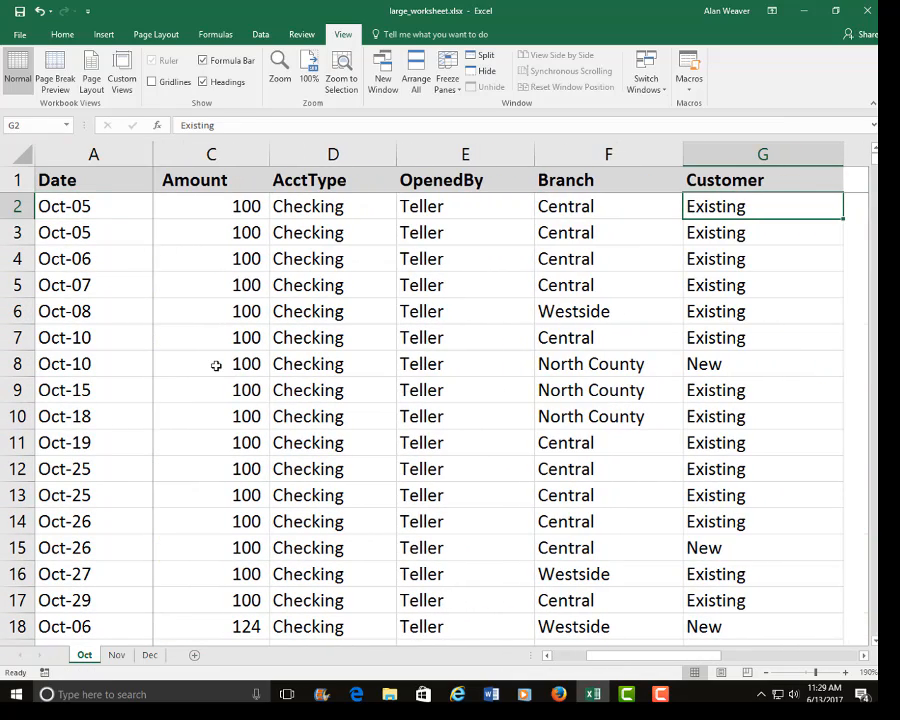
pyautogui.press('Left')
pyautogui.press('Left')
pyautogui.press('Left')
pyautogui.press('Left')
pyautogui.press('Left')
pyautogui.press('Left')
pyautogui.press('Right')
pyautogui.press('Right')
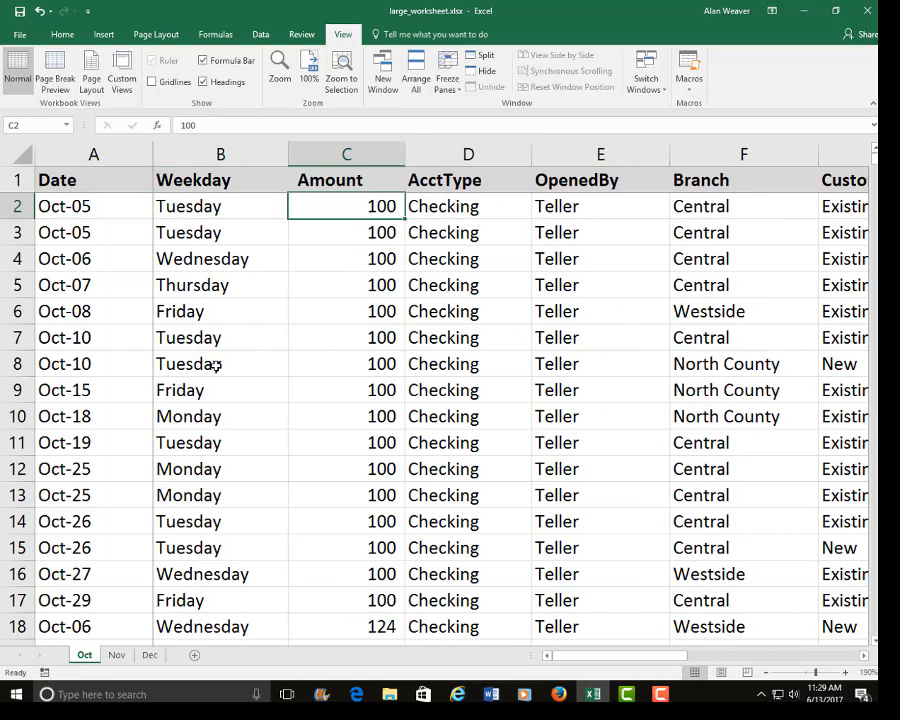
pyautogui.press('Left')
pyautogui.press('Left')
# Delete the AcctType entry in D5 and go across row 5 from the Date column past the blank cell.
pyautogui.press('Down')
pyautogui.press('Down')
pyautogui.press('Down')
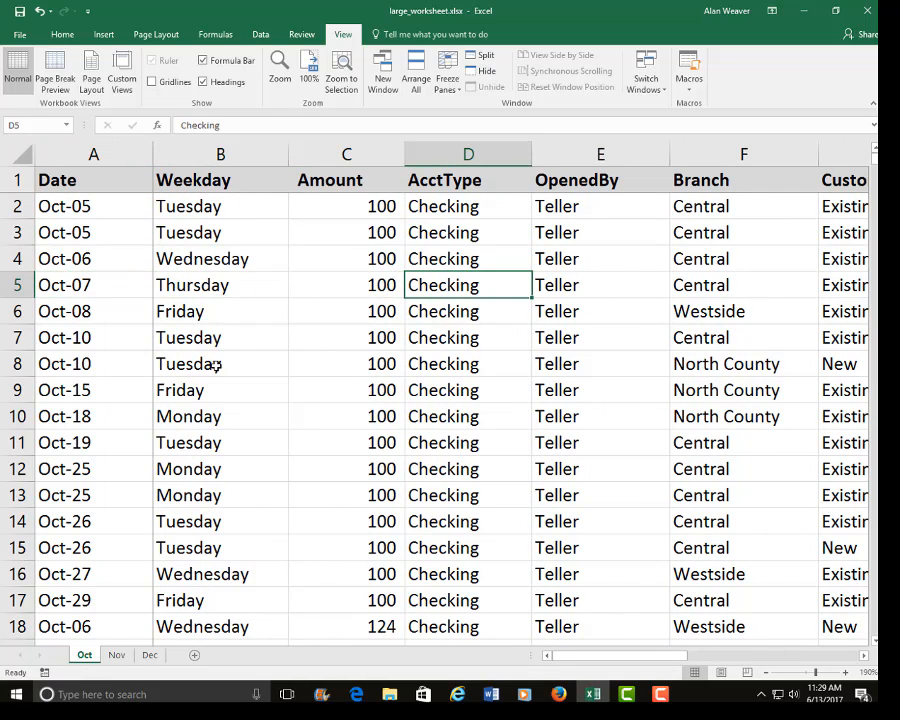
pyautogui.press('Delete')
pyautogui.press('Left')
pyautogui.press('Left')
pyautogui.press('Left')
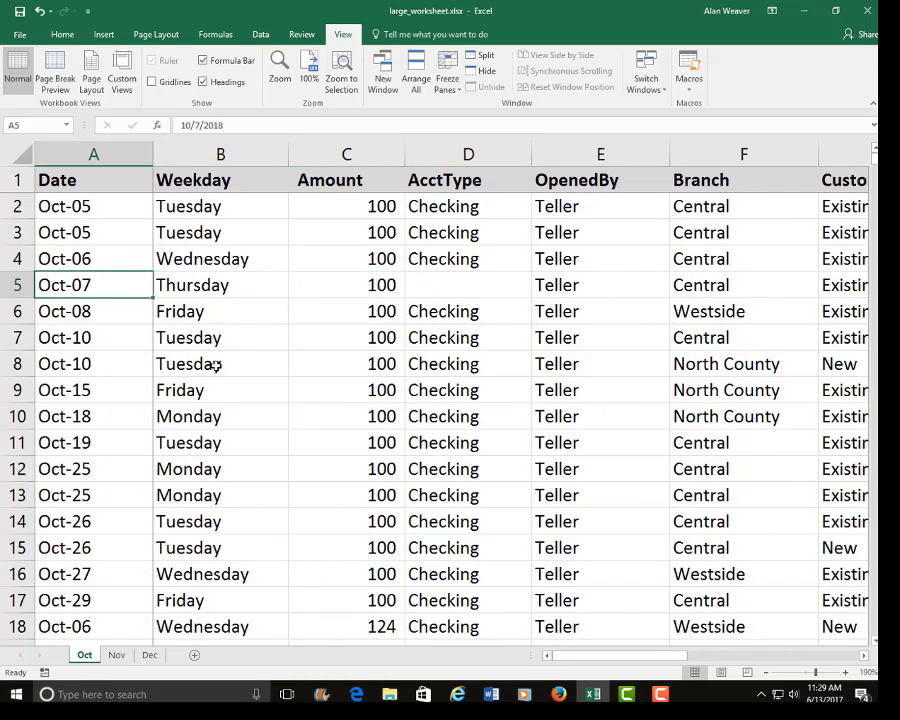
pyautogui.press('Right')
pyautogui.press('Right')
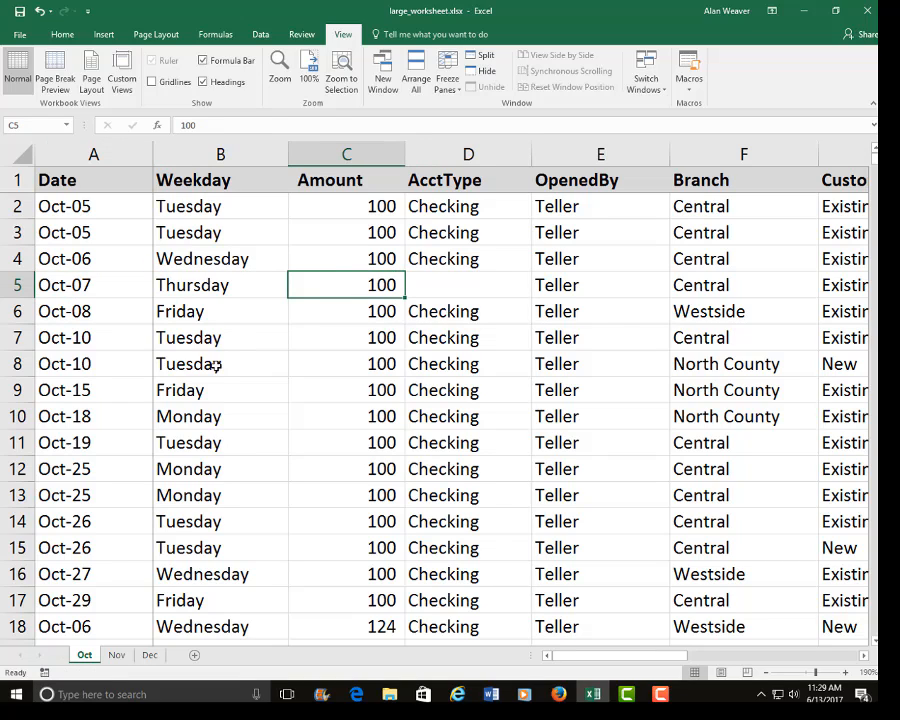
pyautogui.press('Right')
pyautogui.press('Right')
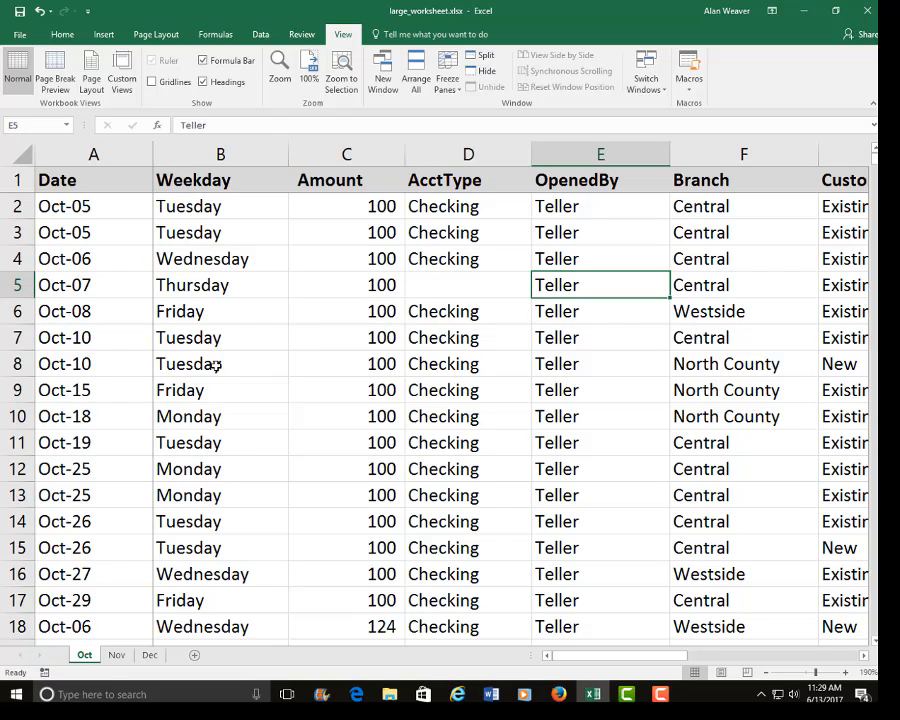
# Undo the deletion in D5, then look across row 5 to Customer and return to the Date column.
pyautogui.press('Left')
pyautogui.hotkey('ctrl', 'd')
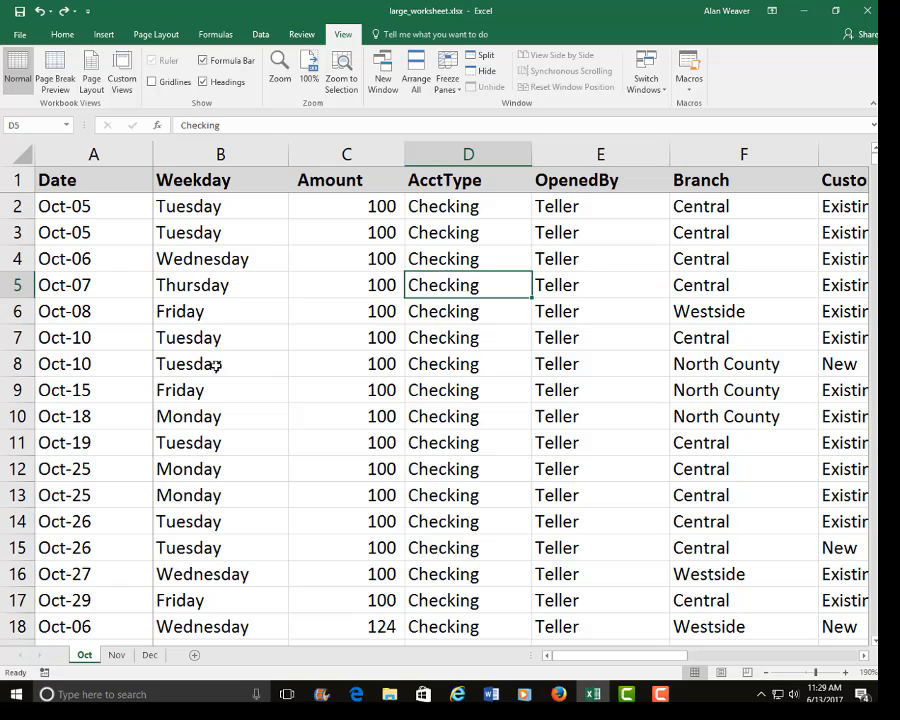
pyautogui.press('Right')
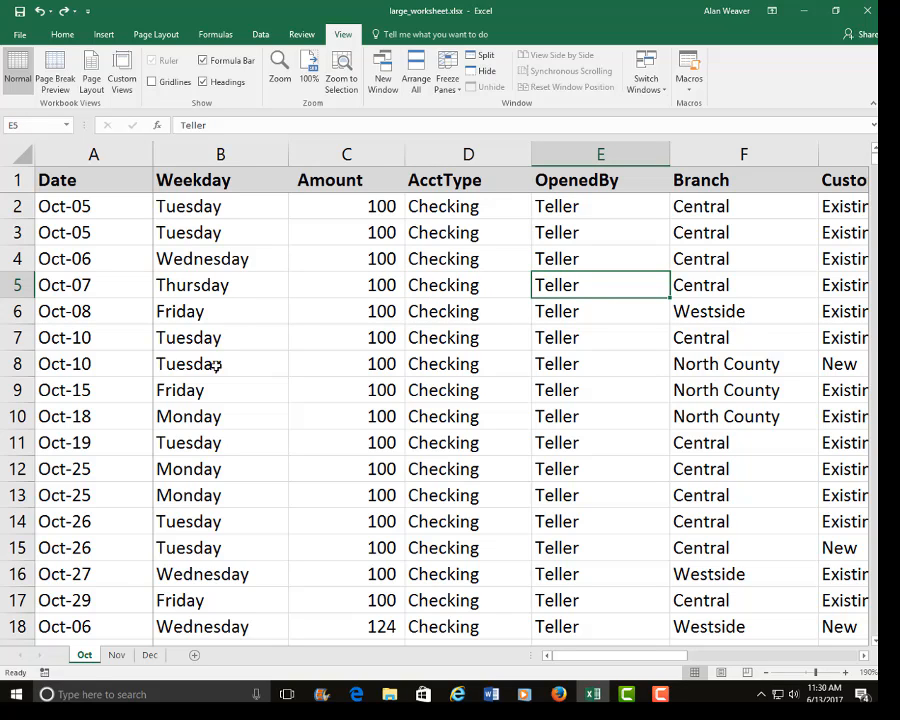
pyautogui.press('Right')
pyautogui.press('Right')
pyautogui.hotkey('ctrl', 'Left')
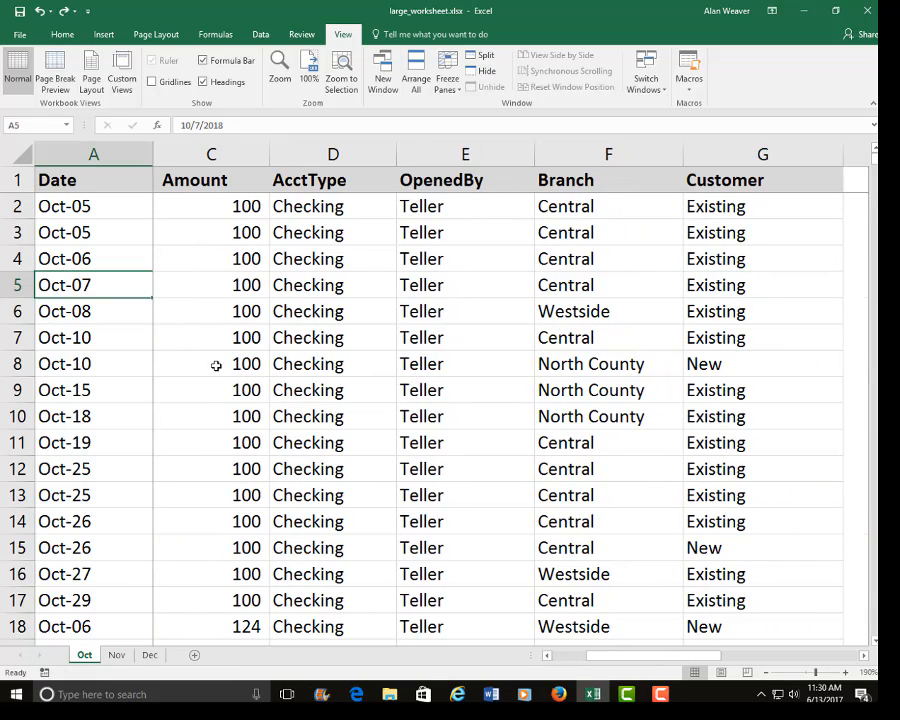
# Go down the Date column to A7 and look at the adjacent entries of that record, ending on A7.
pyautogui.press('Down')
pyautogui.press('Down')
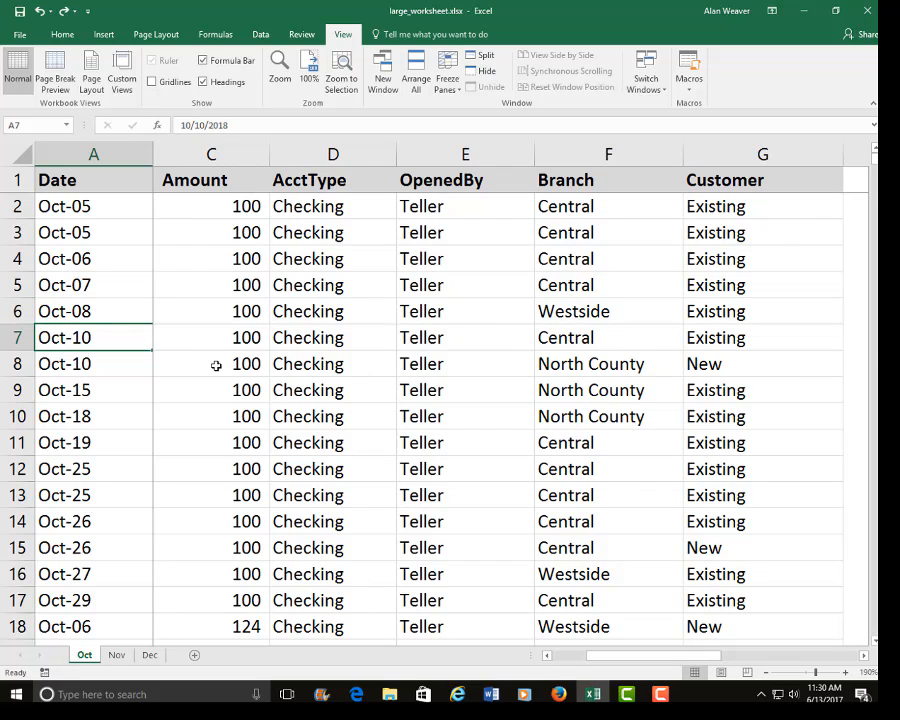
pyautogui.press('Right')
pyautogui.press('Right')
pyautogui.press('Left')
pyautogui.press('Left')
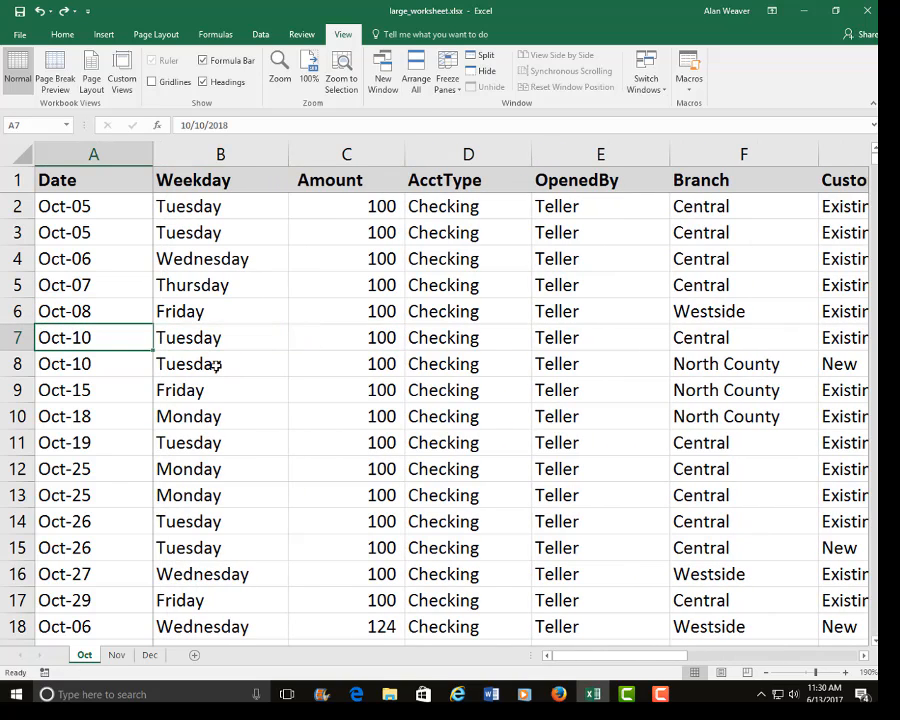
# Insert a blank column between AcctType and OpenedBy and make it very narrow.
pyautogui.click(598, 153)
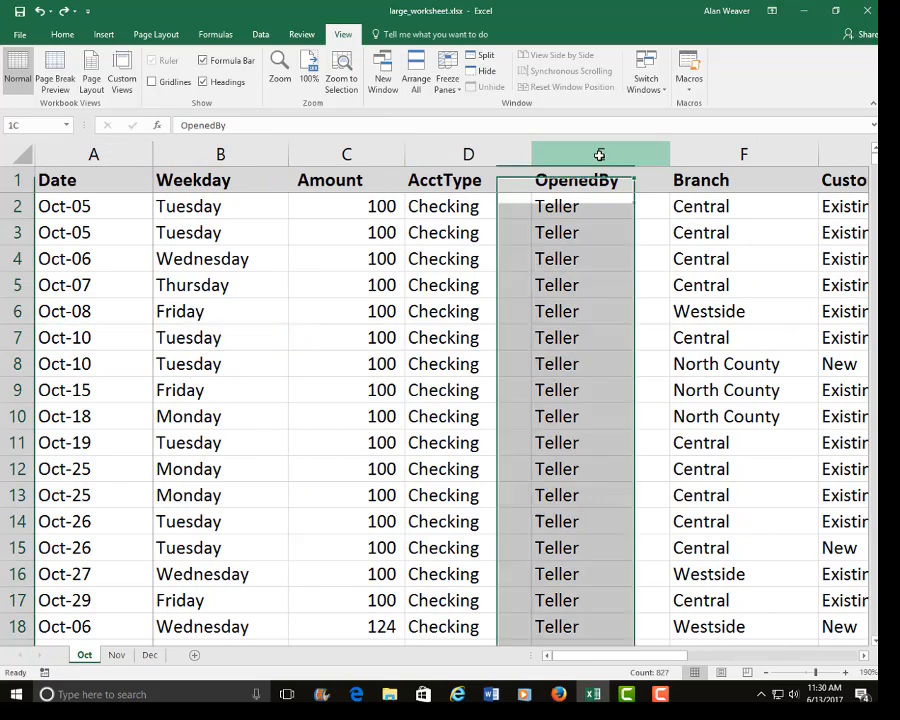
pyautogui.rightClick(600, 156)
pyautogui.click(640, 252)
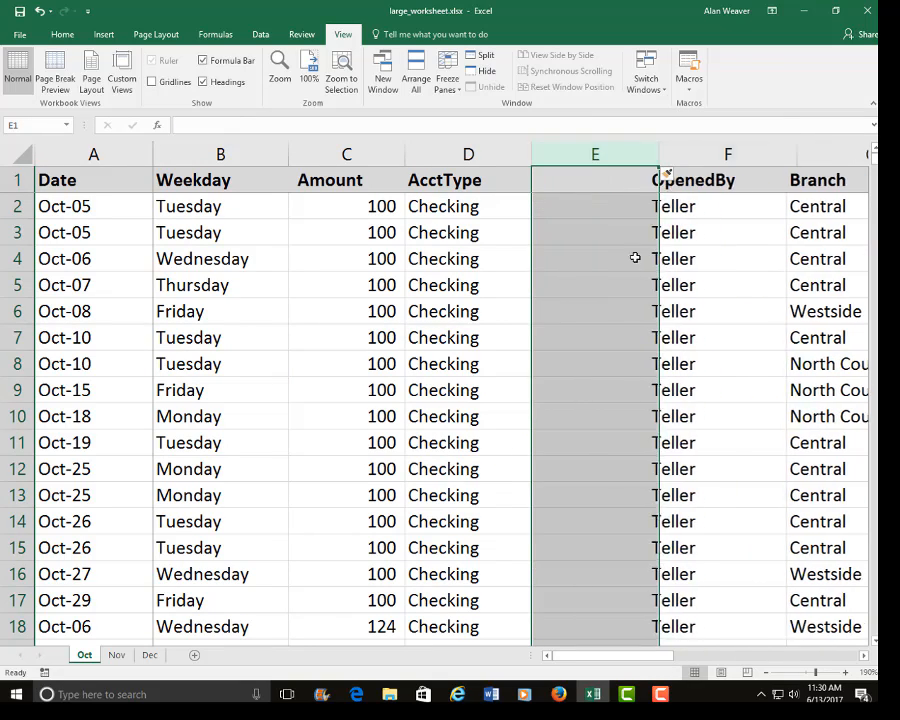
pyautogui.click(600, 285)
pyautogui.moveTo(656, 152); pyautogui.dragTo(553, 205)
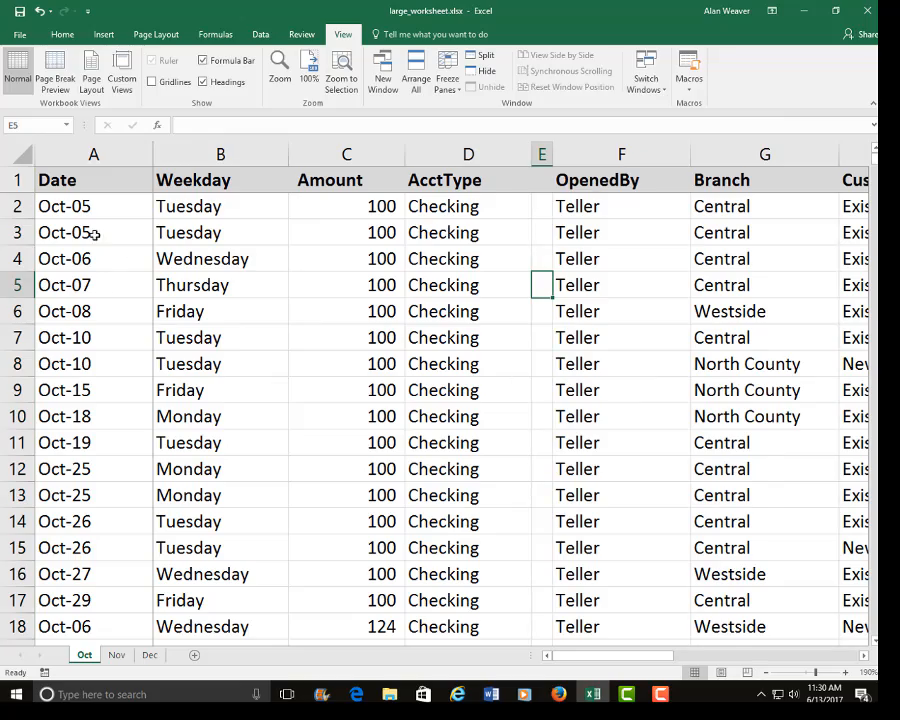
# Move along row 4 from the Date column toward the narrow blank column, ending on the Amount cell C4.
pyautogui.click(101, 268)
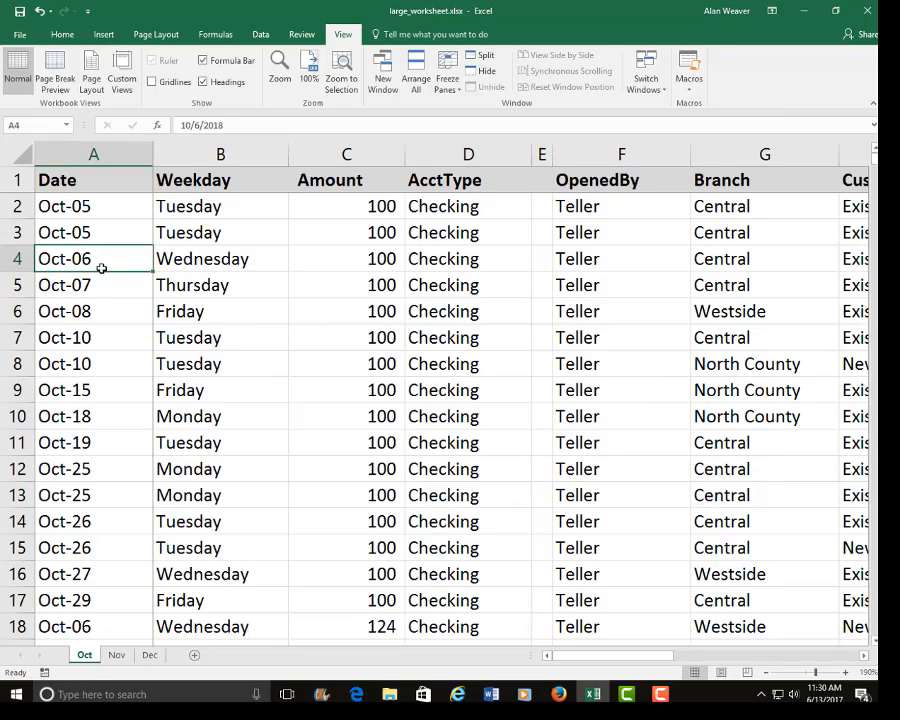
pyautogui.press('Right')
pyautogui.press('Right')
pyautogui.press('Right')
pyautogui.press('Left')
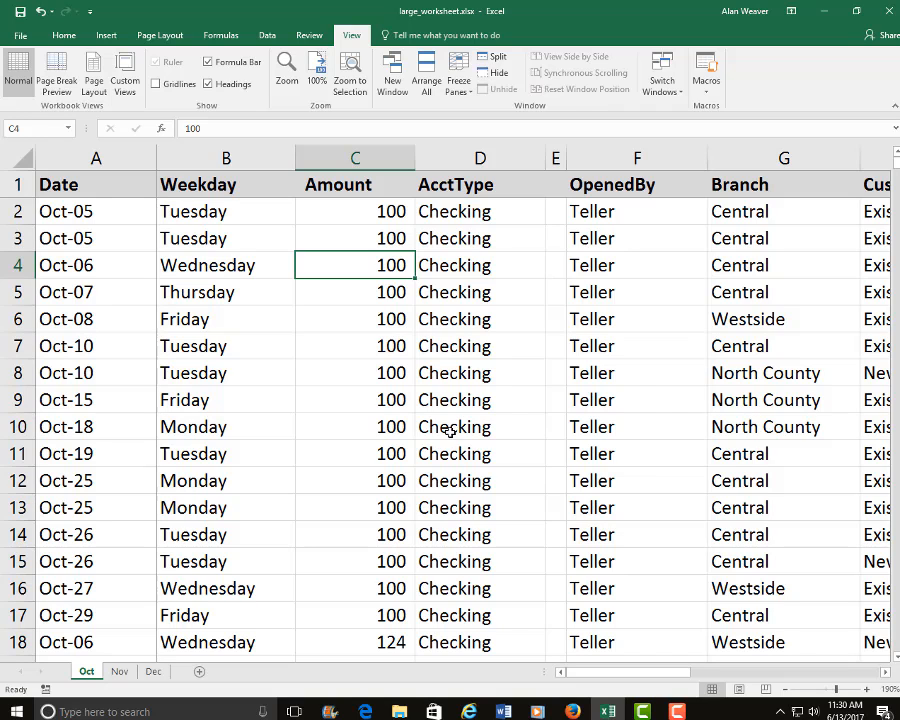
# Delete the blank column between AcctType and OpenedBy and return to the Date column in A3.
pyautogui.click(556, 158)
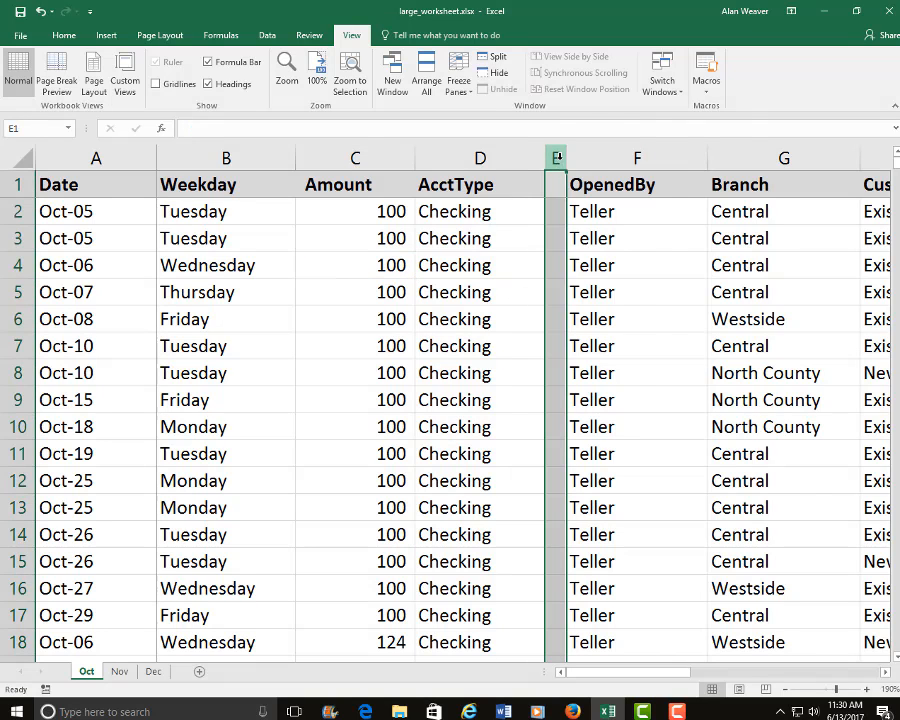
pyautogui.rightClick(556, 158)
pyautogui.click(627, 278)
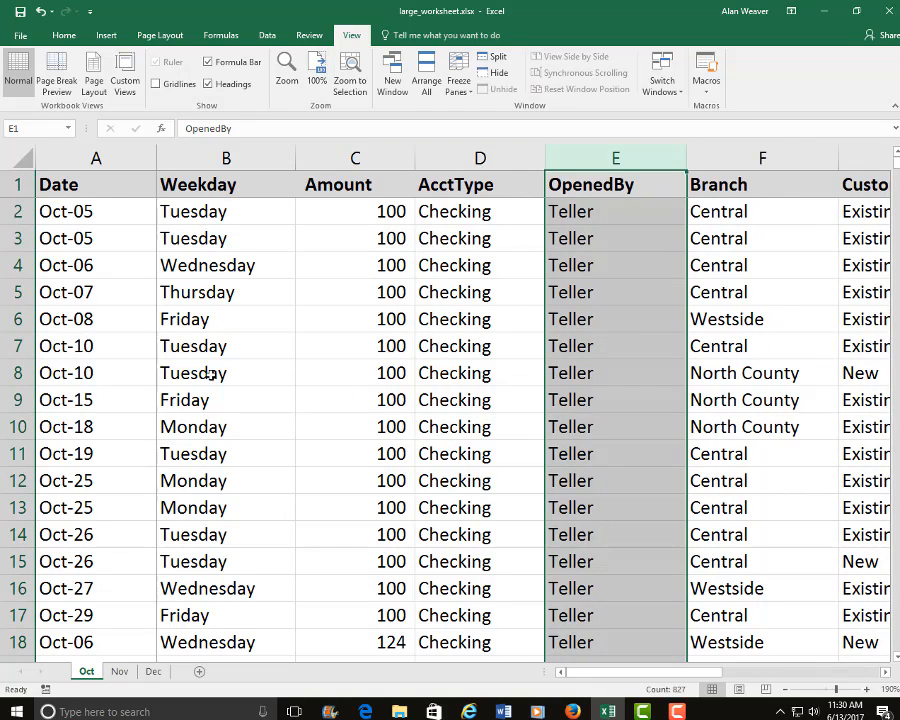
pyautogui.click(208, 372)
pyautogui.click(80, 236)
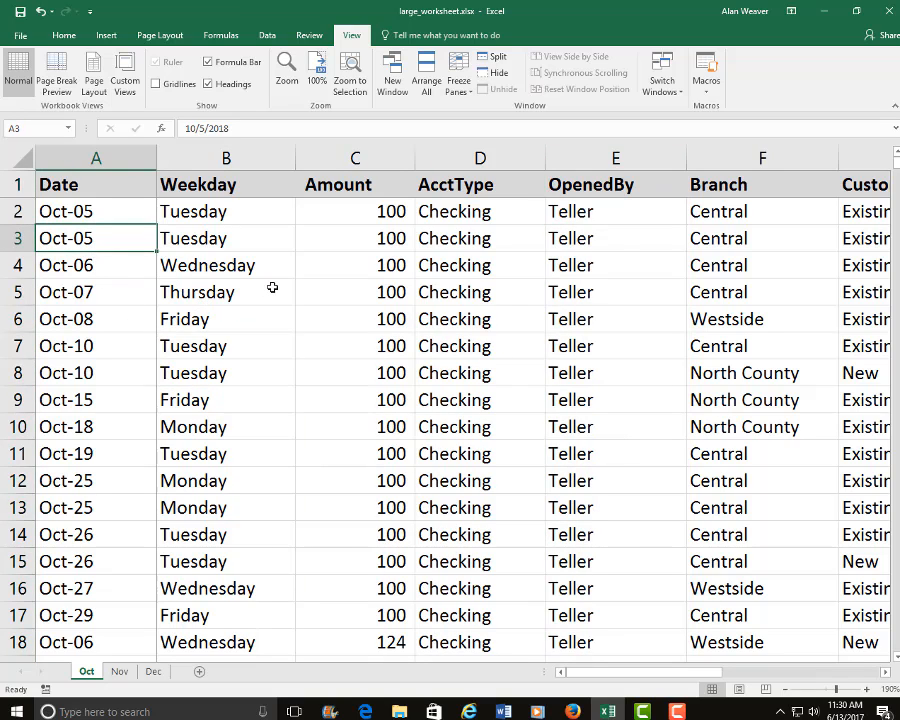
# Make B9 the active cell, bring up the data tools, and reduce the worksheet zoom to 160%.
pyautogui.click(256, 408)
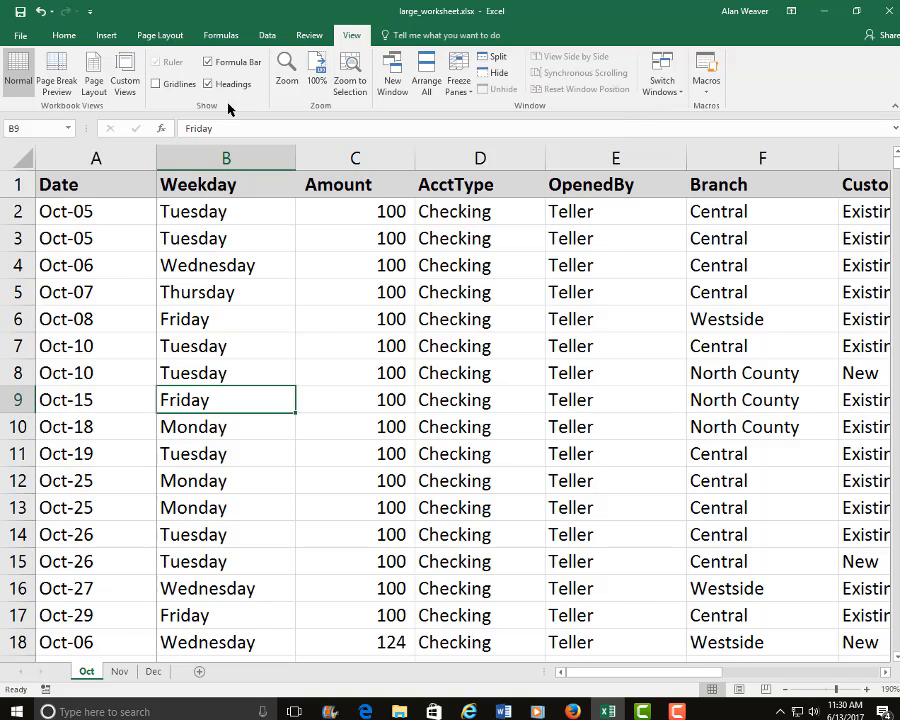
pyautogui.click(268, 37)
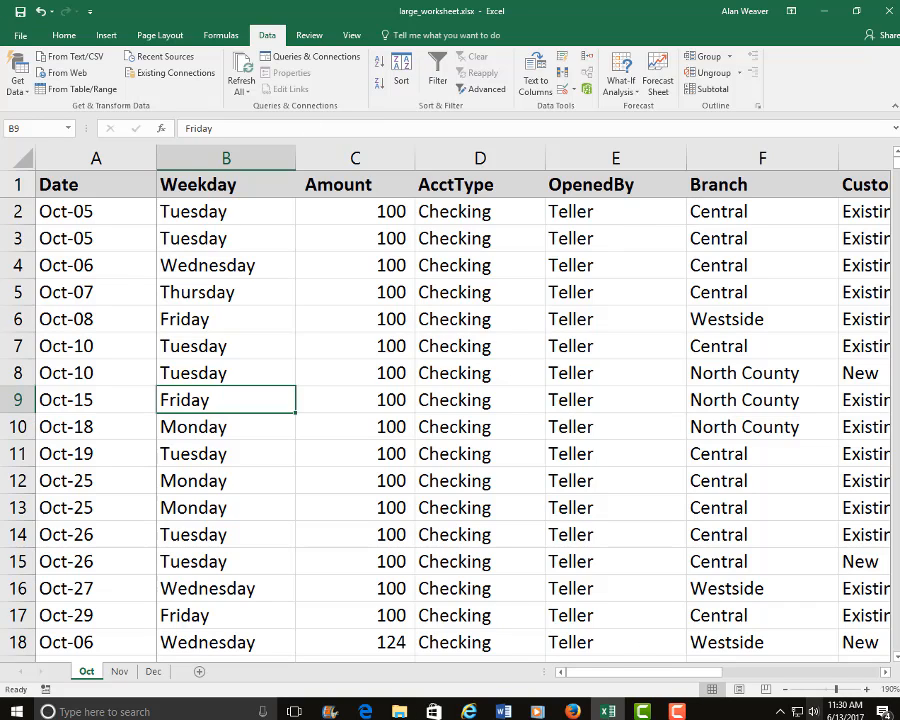
pyautogui.click(786, 689)
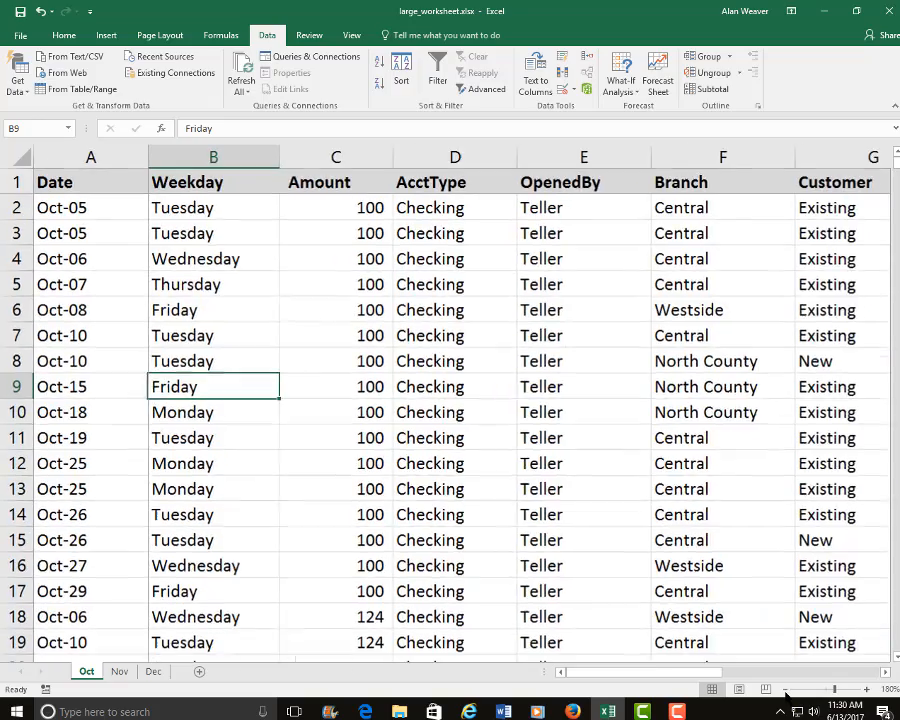
pyautogui.click(786, 689)
pyautogui.click(786, 689)
pyautogui.click(786, 689)
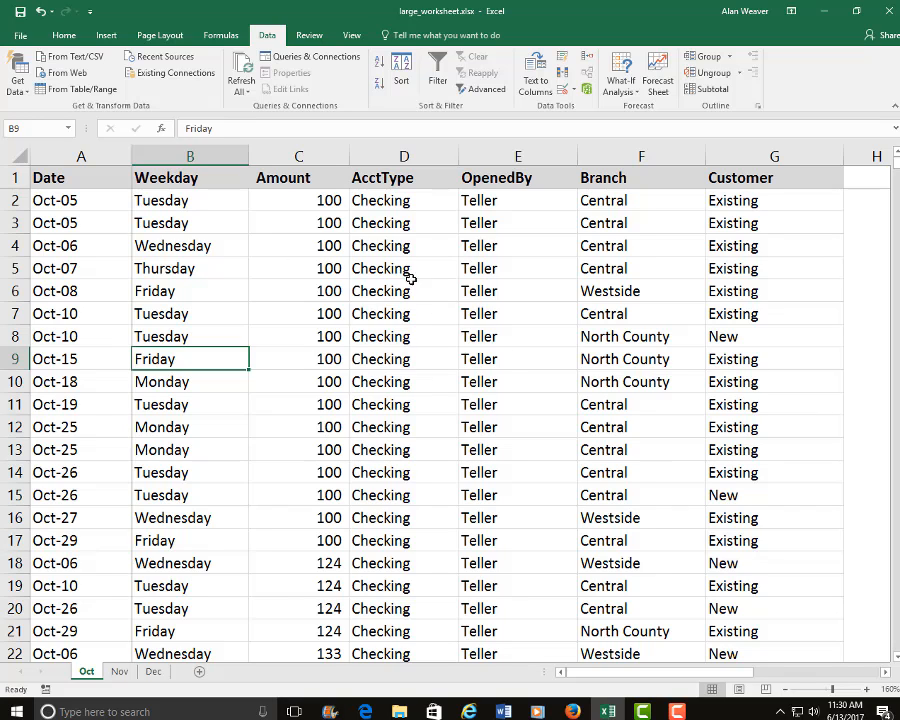
# Turn on filtering for the header row with the Branch cell F6 as the active cell in the data.
pyautogui.click(455, 266)
pyautogui.click(510, 250)
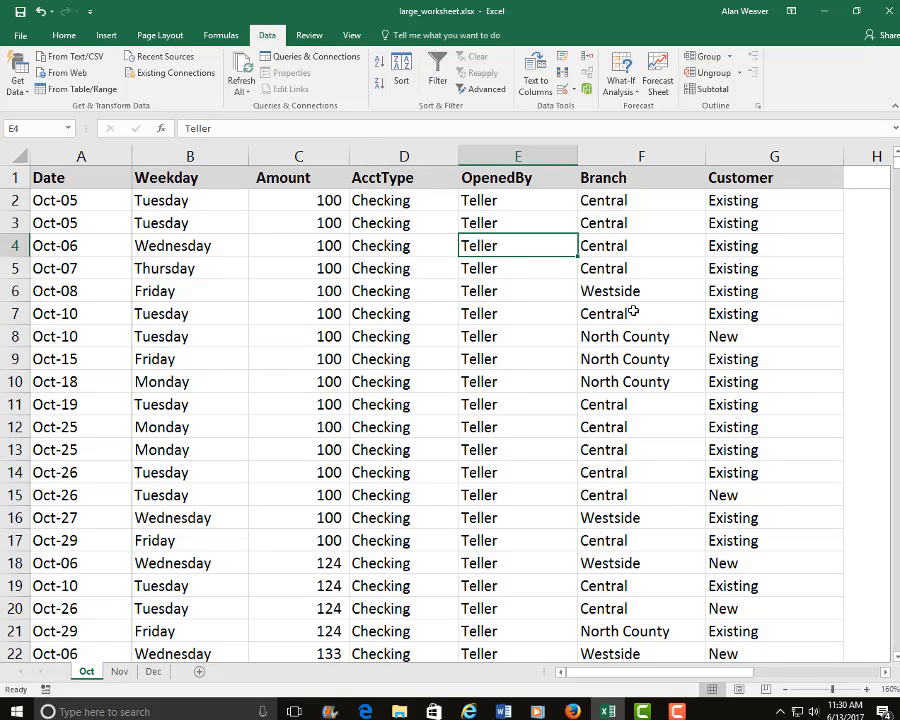
pyautogui.click(625, 270)
pyautogui.click(625, 359)
pyautogui.click(627, 247)
pyautogui.click(639, 380)
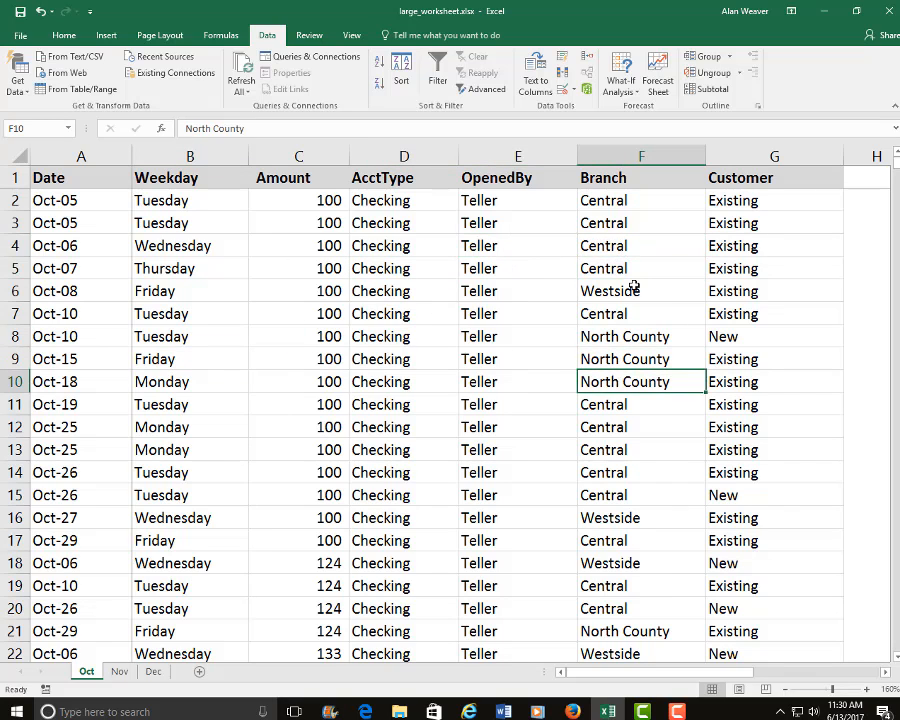
pyautogui.click(633, 287)
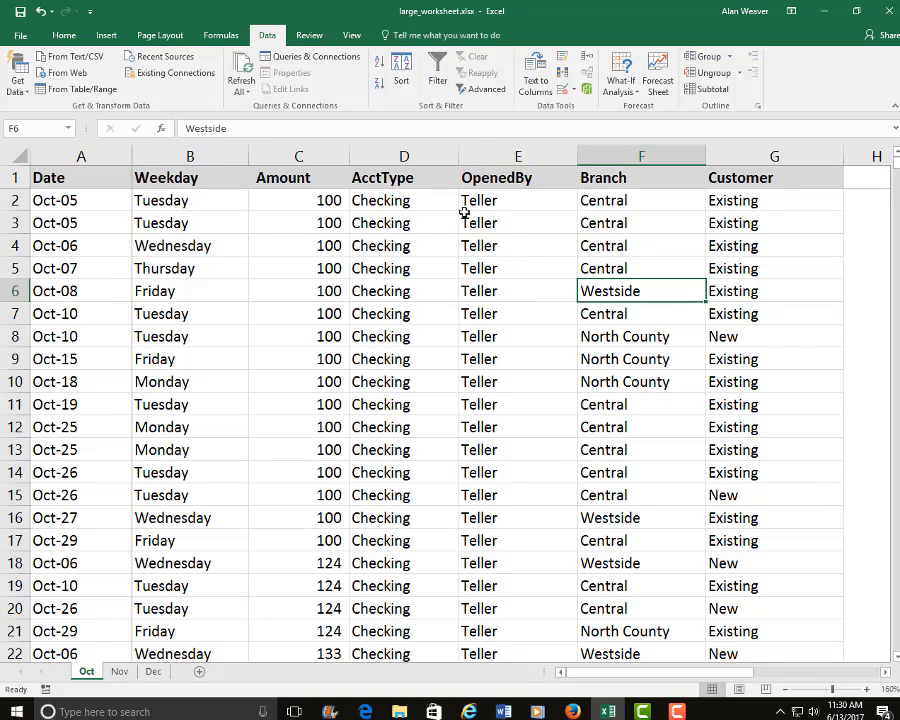
pyautogui.click(437, 77)
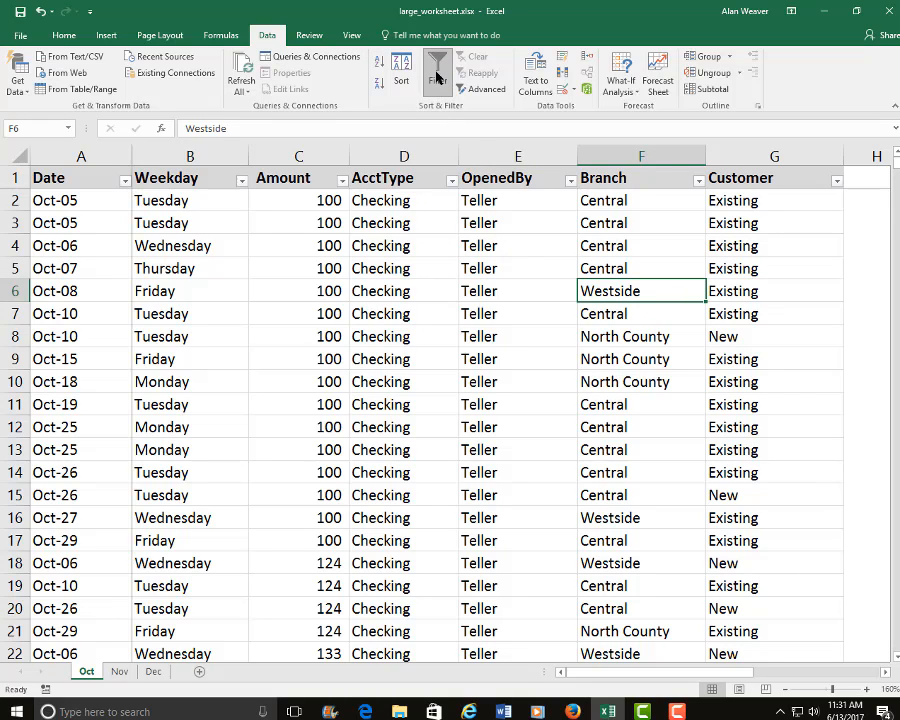
# Filter the Branch column to show only the Westside records.
pyautogui.click(699, 181)
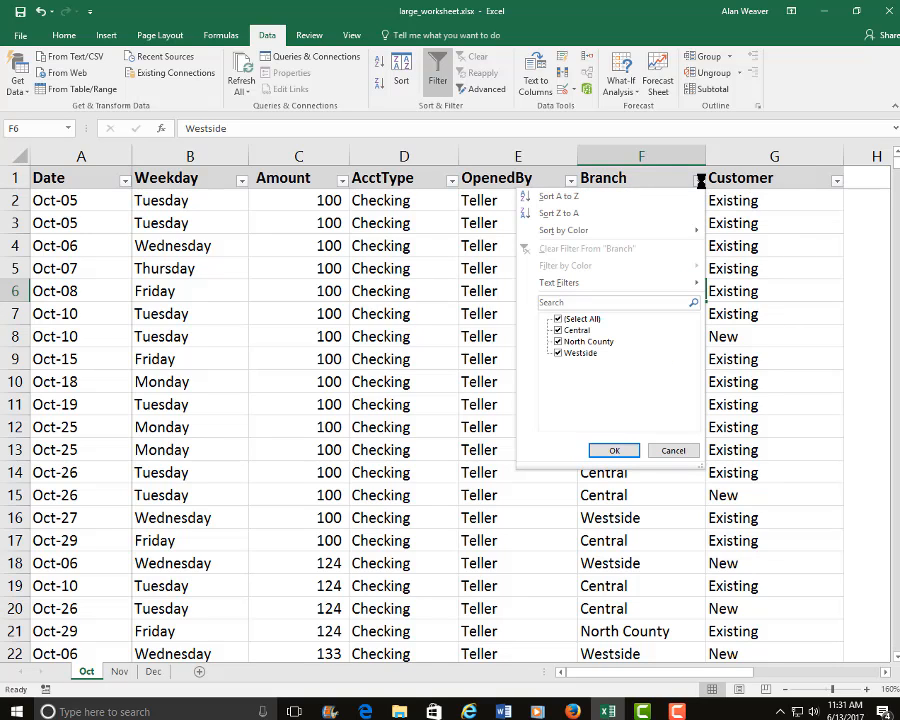
pyautogui.click(558, 320)
pyautogui.click(558, 353)
pyautogui.click(616, 453)
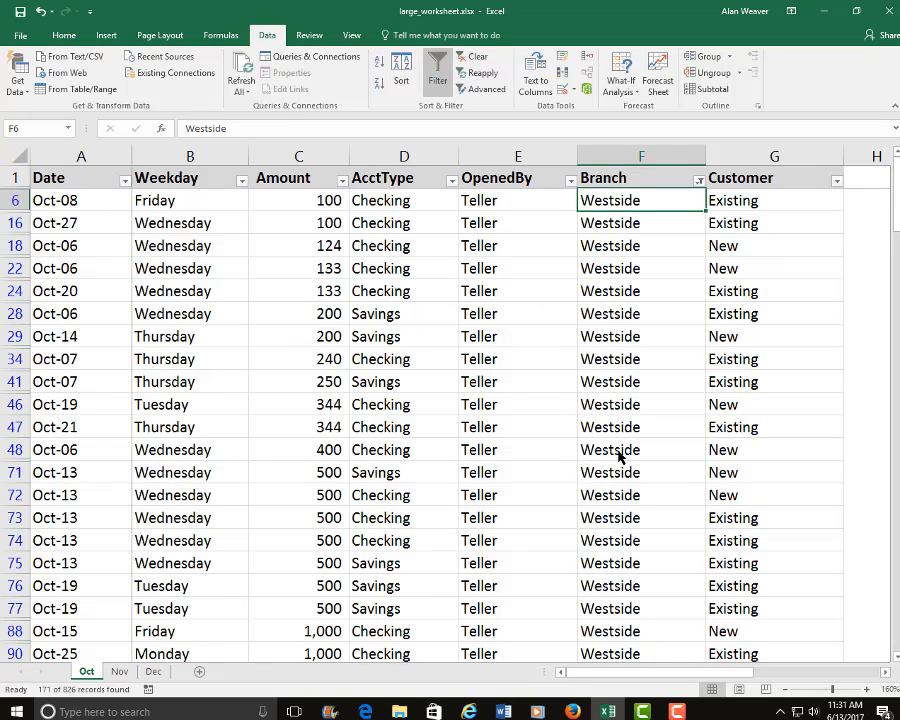
# Examine the filtered Branch column down to the last record and back up to its header cell F1.
pyautogui.click(632, 361)
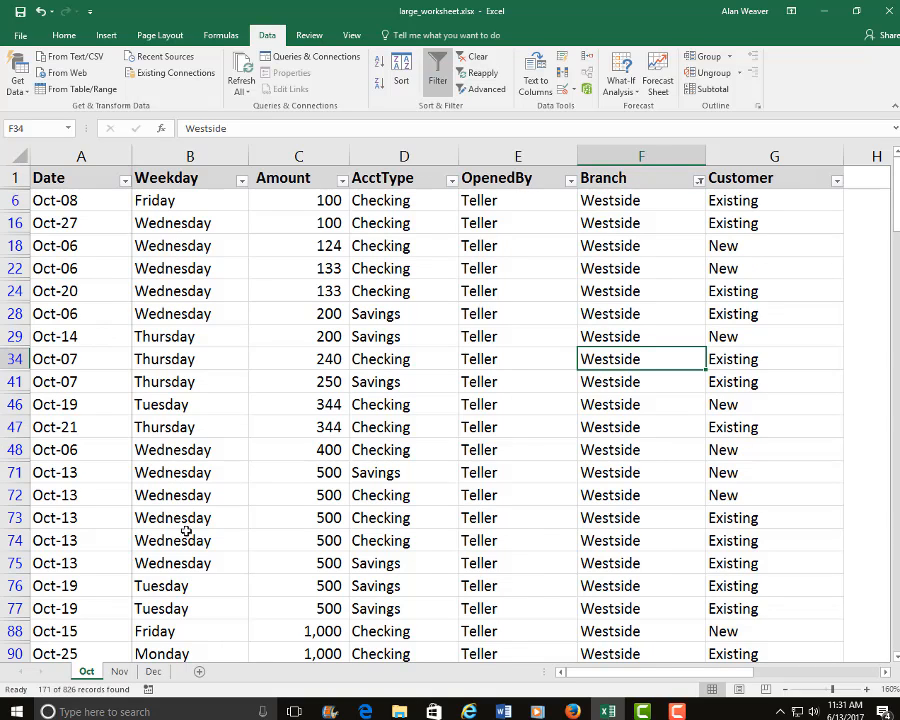
pyautogui.click(592, 517)
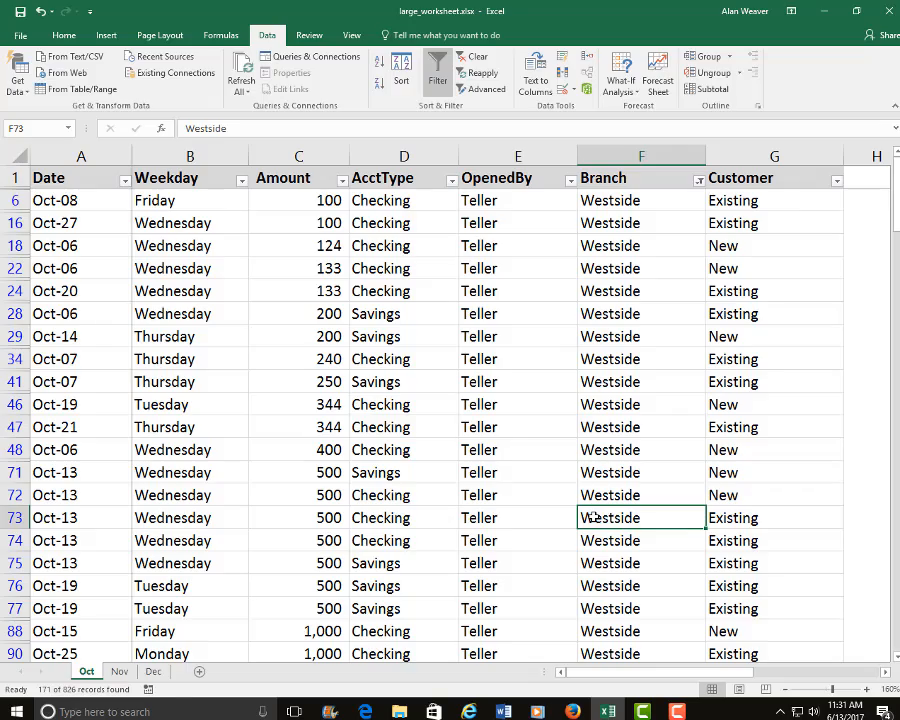
pyautogui.hotkey('ctrl', 'Down')
pyautogui.press('Up')
pyautogui.press('Up')
pyautogui.press('Up')
pyautogui.press('Up')
pyautogui.press('Up')
pyautogui.press('Up')
pyautogui.press('Up')
pyautogui.press('Up')
pyautogui.press('Up')
pyautogui.press('Up')
pyautogui.press('Up')
pyautogui.press('Up')
pyautogui.press('Up')
pyautogui.press('Up')
pyautogui.press('Up')
pyautogui.press('Up')
pyautogui.press('Up')
pyautogui.press('Up')
pyautogui.press('Up')
pyautogui.press('Up')
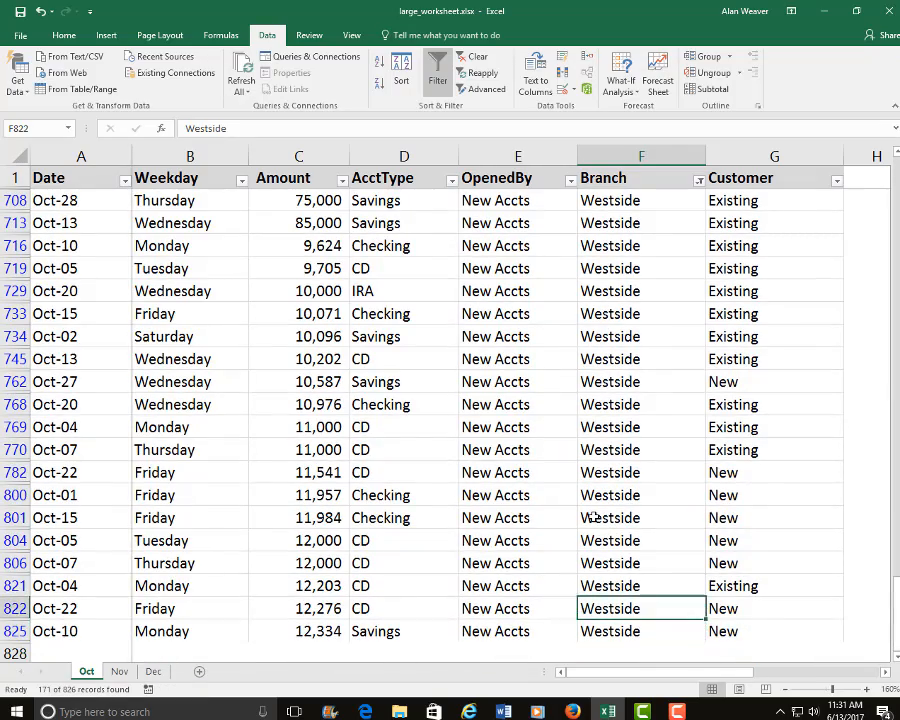
pyautogui.press('Up')
pyautogui.press('Up')
pyautogui.press('Up')
pyautogui.press('Up')
pyautogui.press('Up')
pyautogui.press('Up')
pyautogui.press('Up')
pyautogui.press('Up')
pyautogui.press('Up')
pyautogui.press('Up')
pyautogui.press('Up')
pyautogui.press('Up')
pyautogui.press('Up')
pyautogui.press('Up')
pyautogui.press('Up')
pyautogui.press('Up')
pyautogui.press('Up')
pyautogui.press('Up')
pyautogui.press('Up')
pyautogui.press('Up')
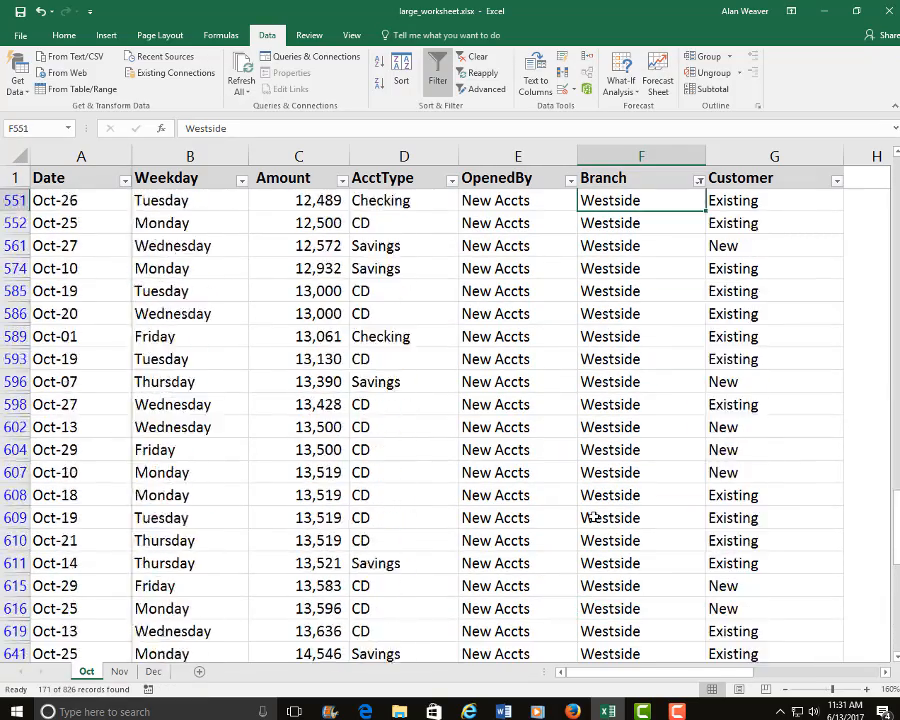
pyautogui.press('Up')
pyautogui.press('Up')
pyautogui.press('Up')
pyautogui.press('Up')
pyautogui.press('Up')
pyautogui.press('Up')
pyautogui.press('Up')
pyautogui.press('Up')
pyautogui.press('Up')
pyautogui.press('Up')
pyautogui.press('Up')
pyautogui.press('Up')
pyautogui.press('Up')
pyautogui.press('Up')
pyautogui.press('Up')
pyautogui.press('Up')
pyautogui.press('Up')
pyautogui.press('Up')
pyautogui.press('Up')
pyautogui.press('Up')
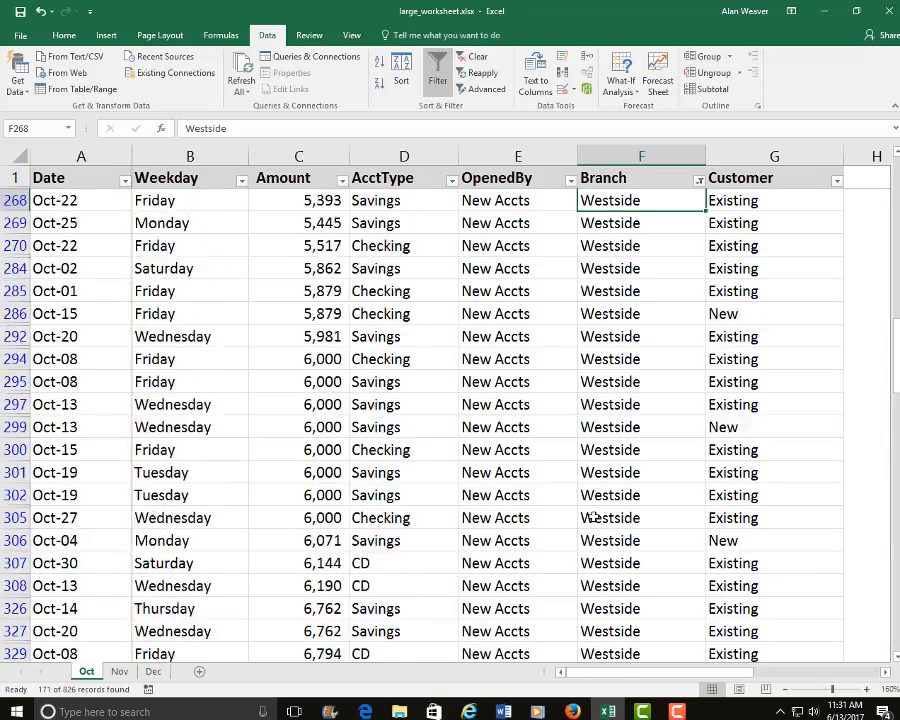
pyautogui.press('Up')
pyautogui.press('Up')
pyautogui.press('Up')
pyautogui.press('Up')
pyautogui.press('Up')
pyautogui.press('Up')
pyautogui.press('Up')
pyautogui.press('Up')
pyautogui.press('Up')
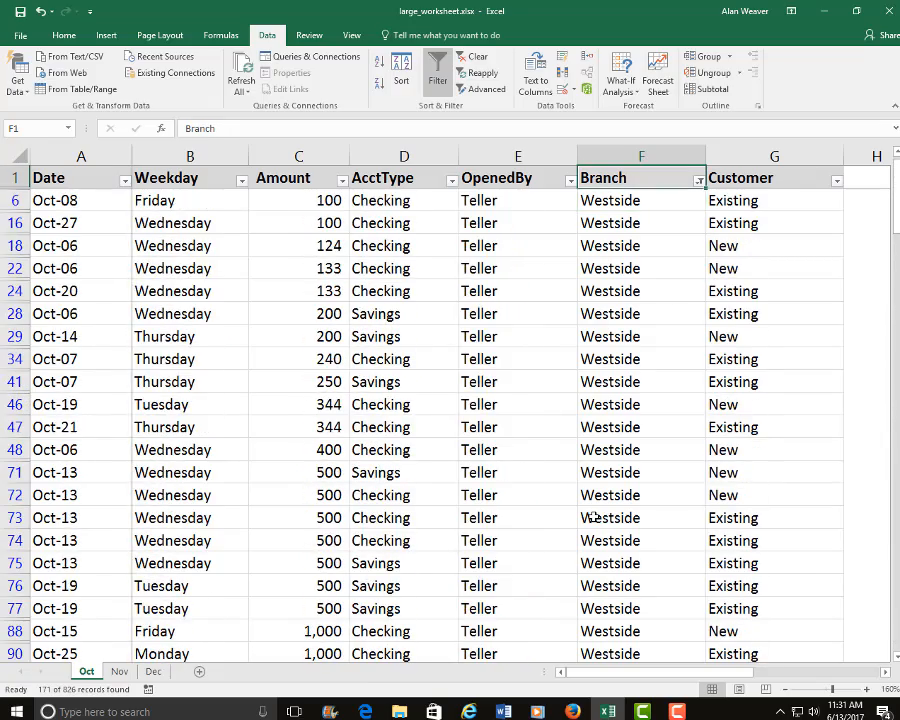
# Examine the Customer values of the filtered records from the header down to G29.
pyautogui.press('Right')
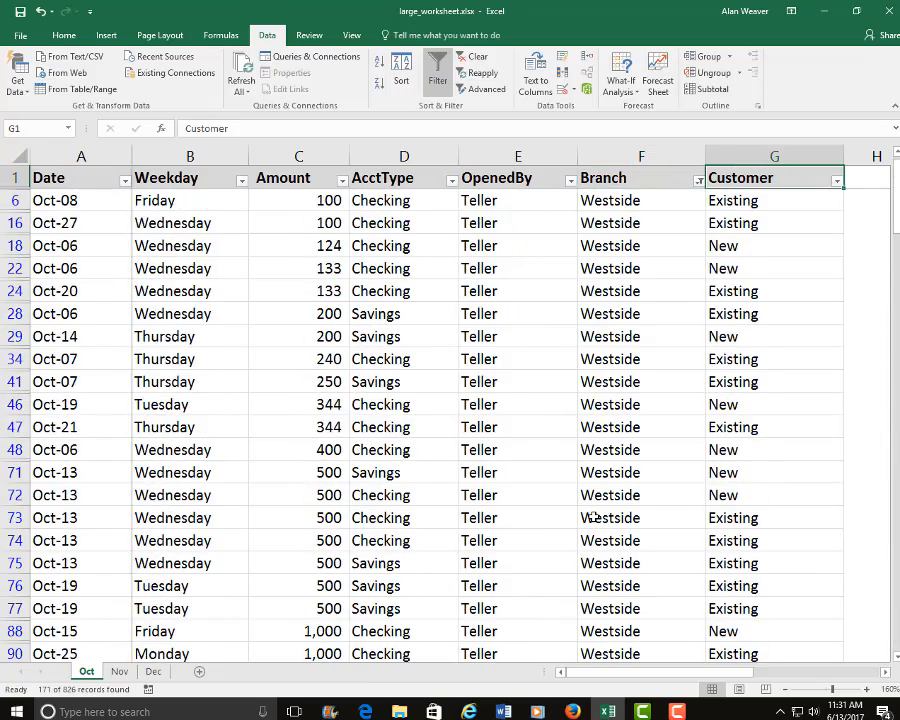
pyautogui.press('Left')
pyautogui.press('Right')
pyautogui.press('Down')
pyautogui.press('Down')
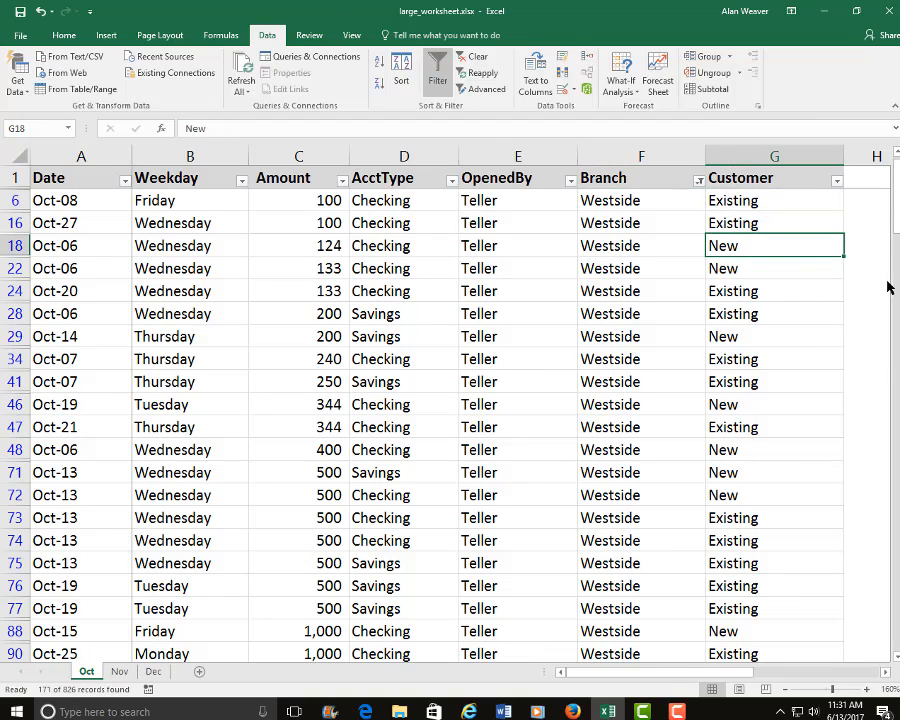
pyautogui.press('Down')
pyautogui.press('Down')
pyautogui.press('Down')
pyautogui.press('Down')
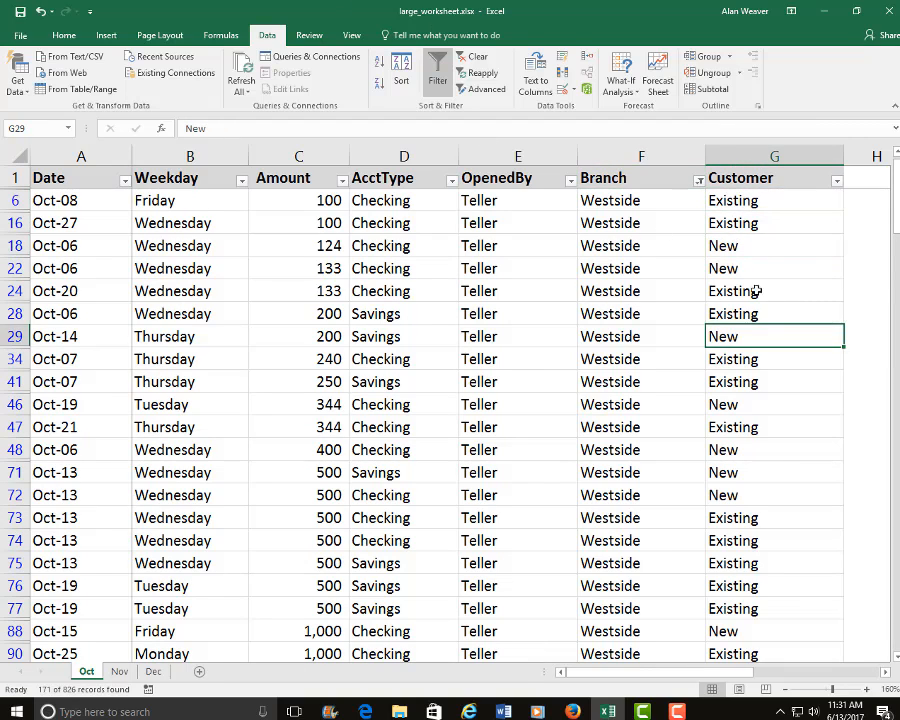
# Filter the Customer column to show only New customers and make the Branch cell F88 active.
pyautogui.click(836, 181)
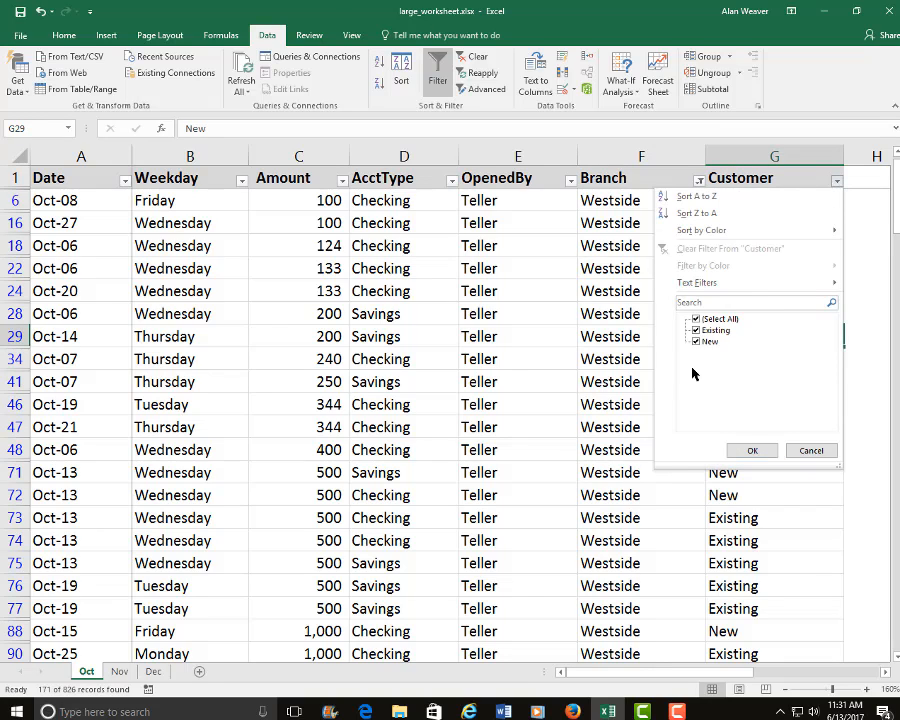
pyautogui.click(696, 319)
pyautogui.click(696, 341)
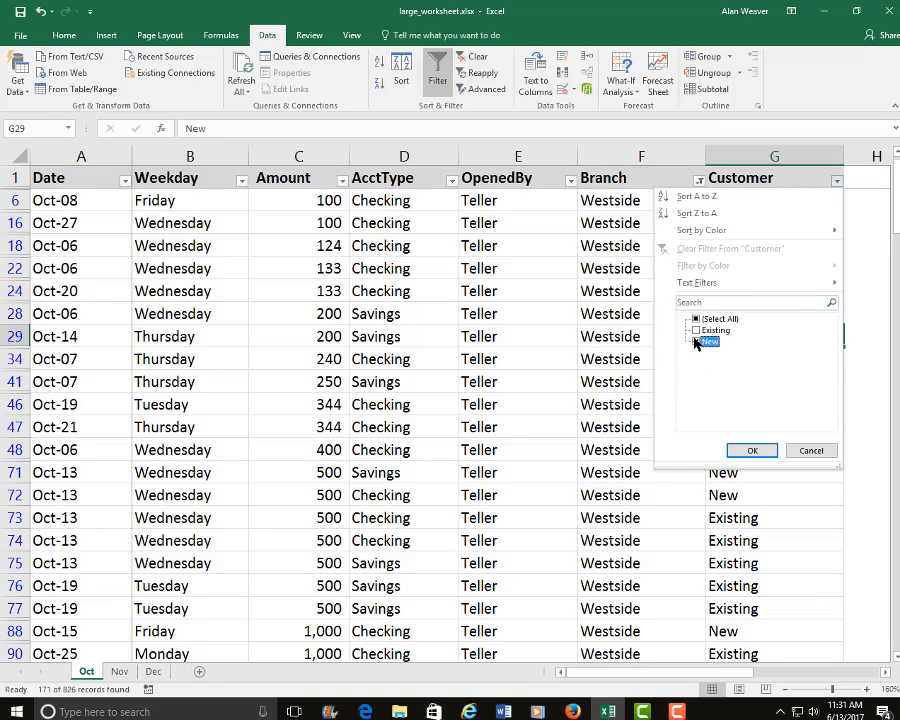
pyautogui.click(753, 452)
pyautogui.click(590, 357)
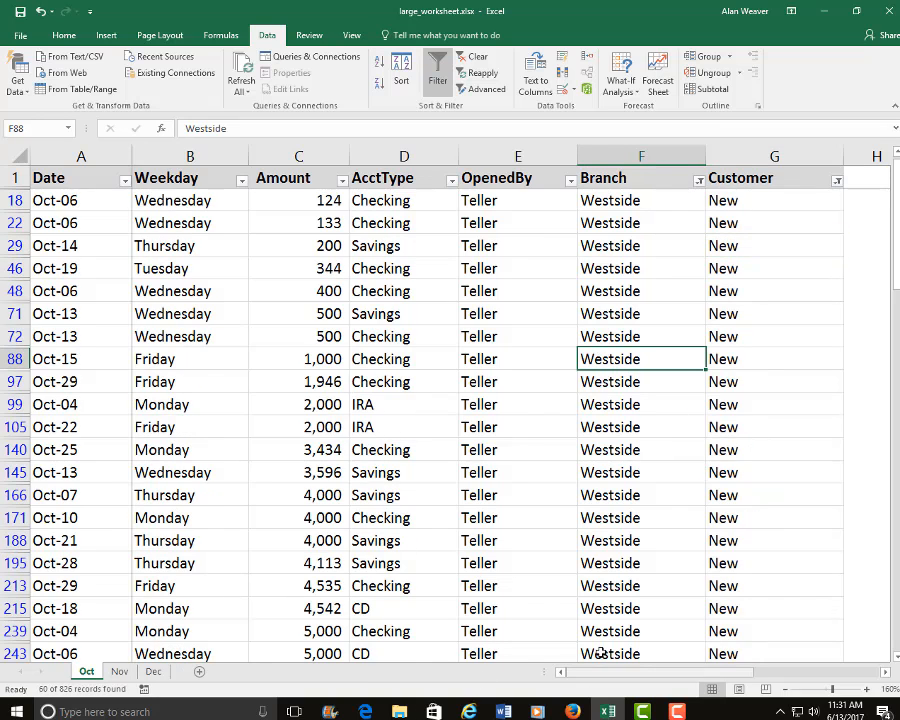
# Filter the Amount column with a number filter that keeps values greater than 4000.
pyautogui.click(318, 540)
pyautogui.scroll(-1, 355, 570)
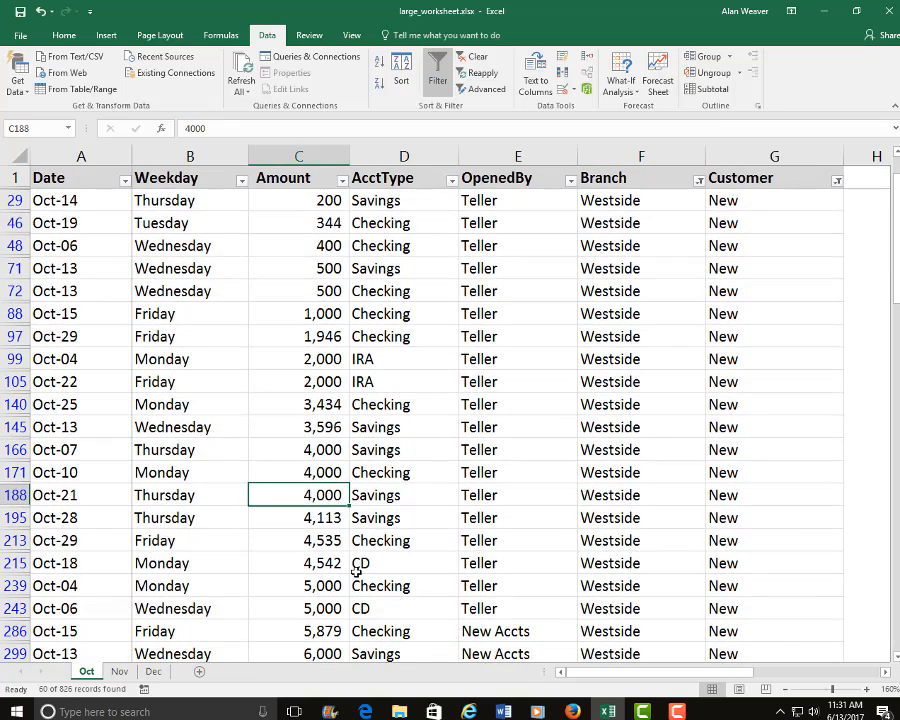
pyautogui.scroll(-1, 355, 570)
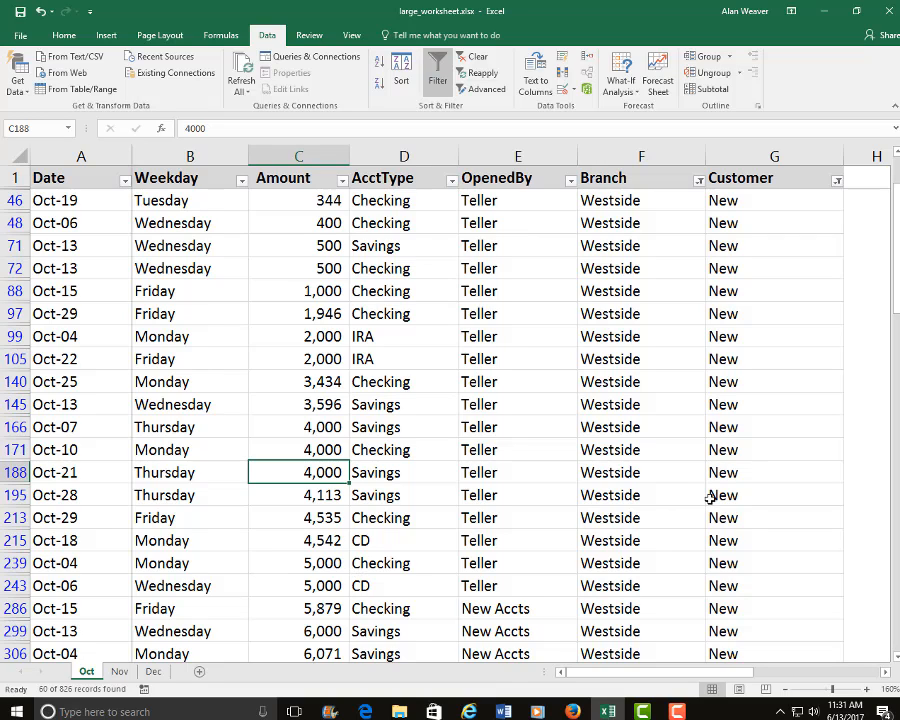
pyautogui.click(342, 181)
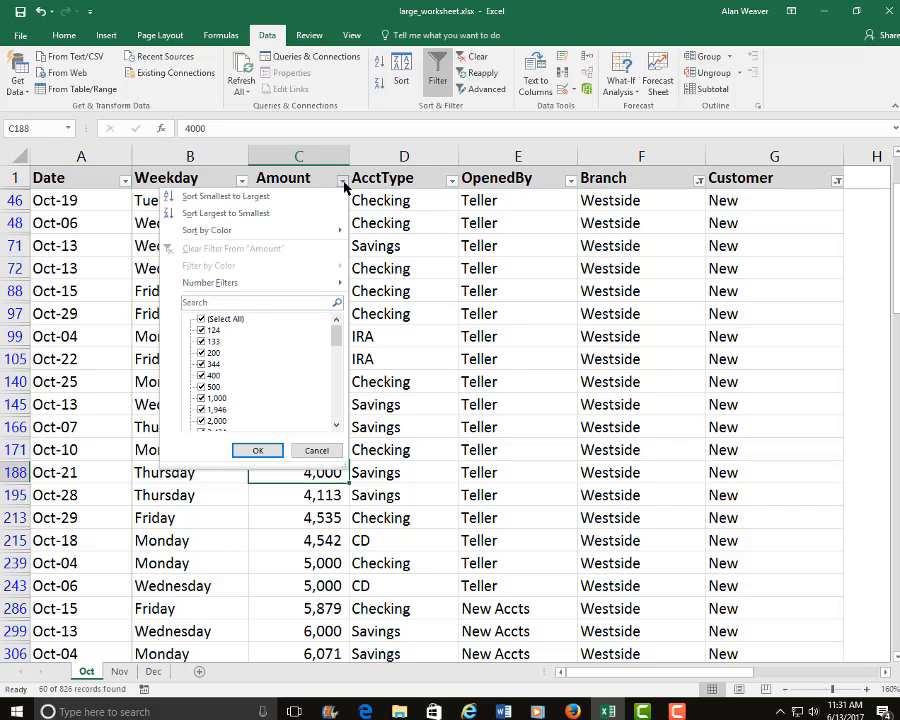
pyautogui.click(201, 319)
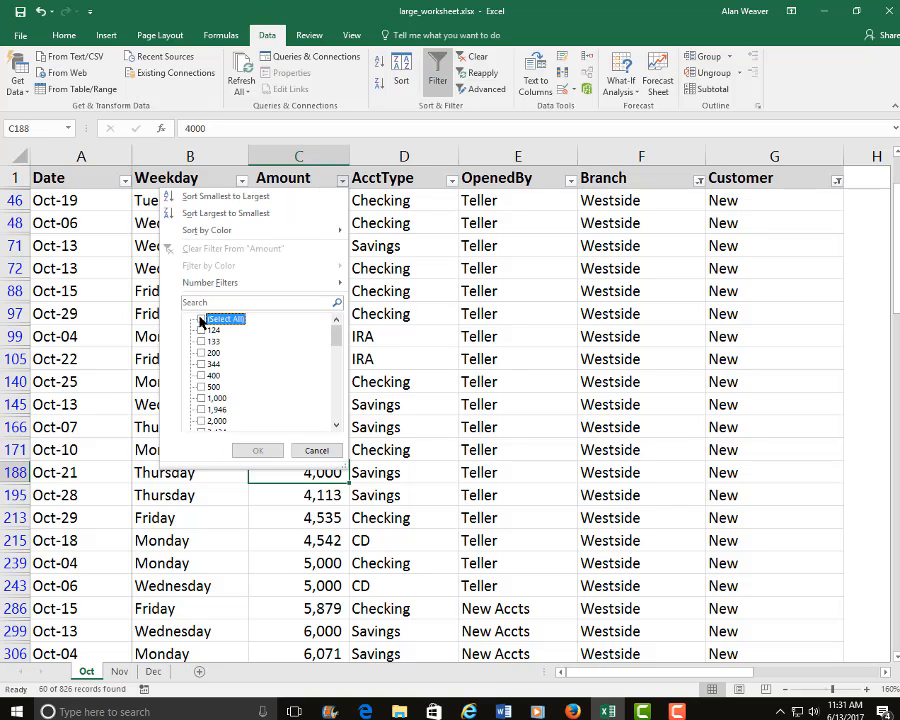
pyautogui.moveTo(214, 289)
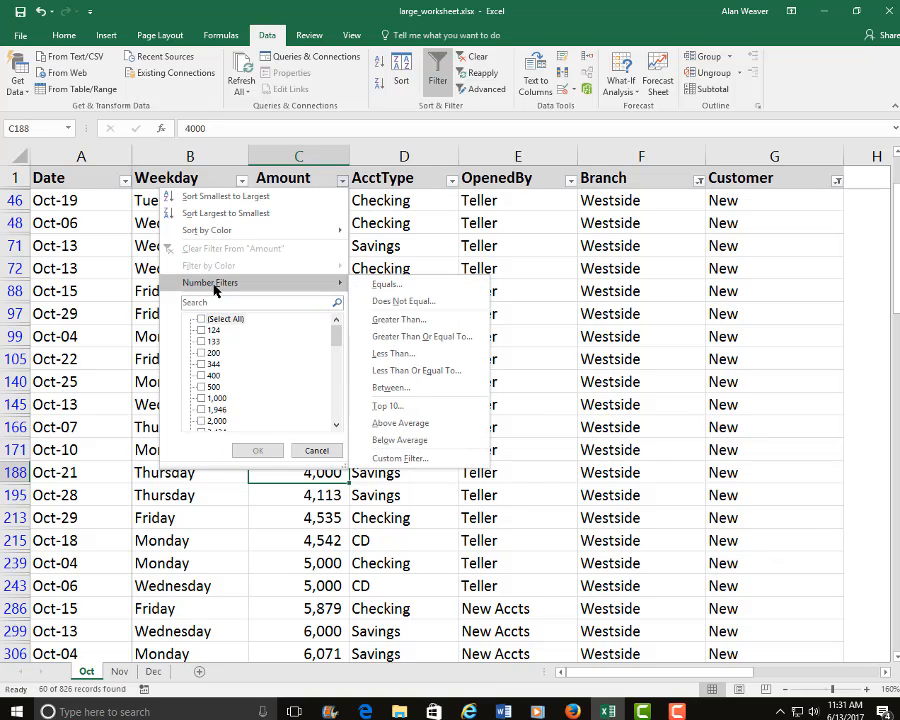
pyautogui.click(410, 321)
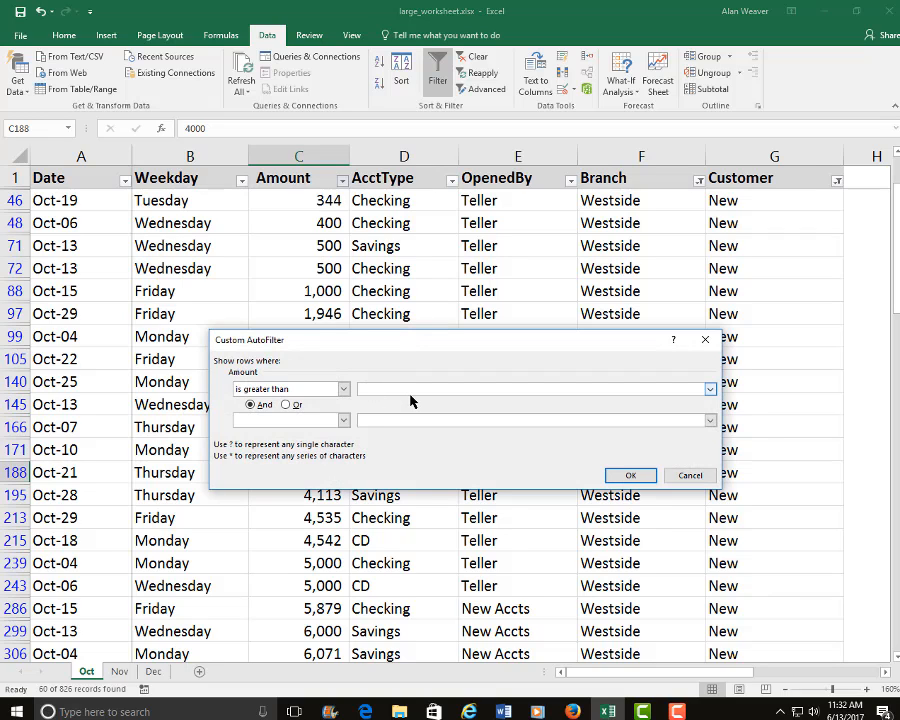
pyautogui.click(630, 475)
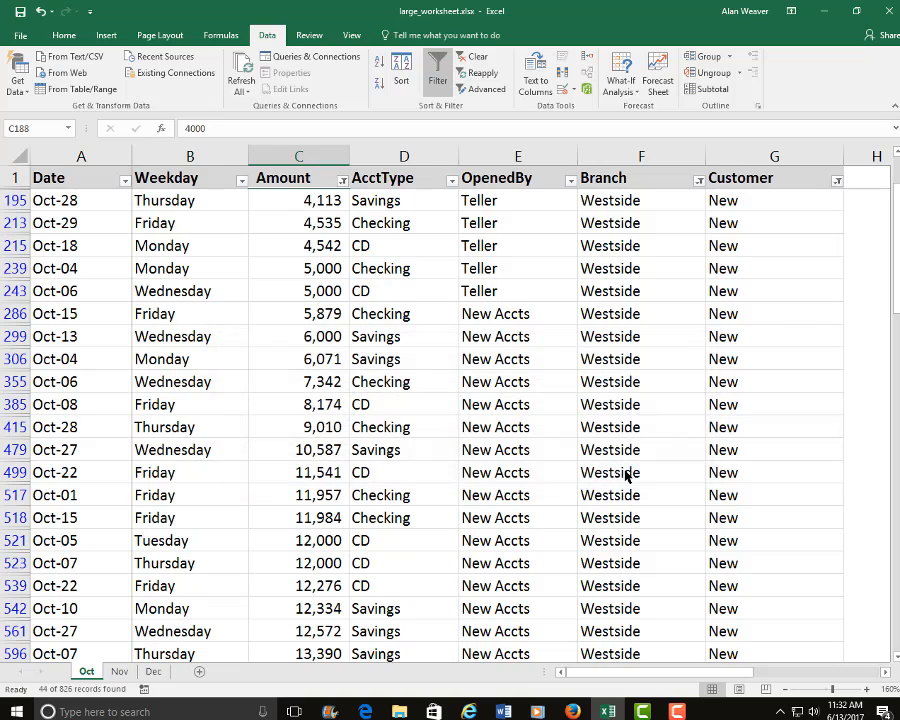
# Examine the filtered Amount column down toward the last records and back up to its header cell C1.
pyautogui.click(330, 449)
pyautogui.press('Down')
pyautogui.press('Down')
pyautogui.press('Down')
pyautogui.press('Down')
pyautogui.press('Down')
pyautogui.press('Down')
pyautogui.press('Down')
pyautogui.press('Down')
pyautogui.press('Down')
pyautogui.press('Down')
pyautogui.press('Down')
pyautogui.press('Down')
pyautogui.press('Down')
pyautogui.press('Down')
pyautogui.press('Down')
pyautogui.press('Down')
pyautogui.press('Down')
pyautogui.press('Down')
pyautogui.press('Down')
pyautogui.press('Down')
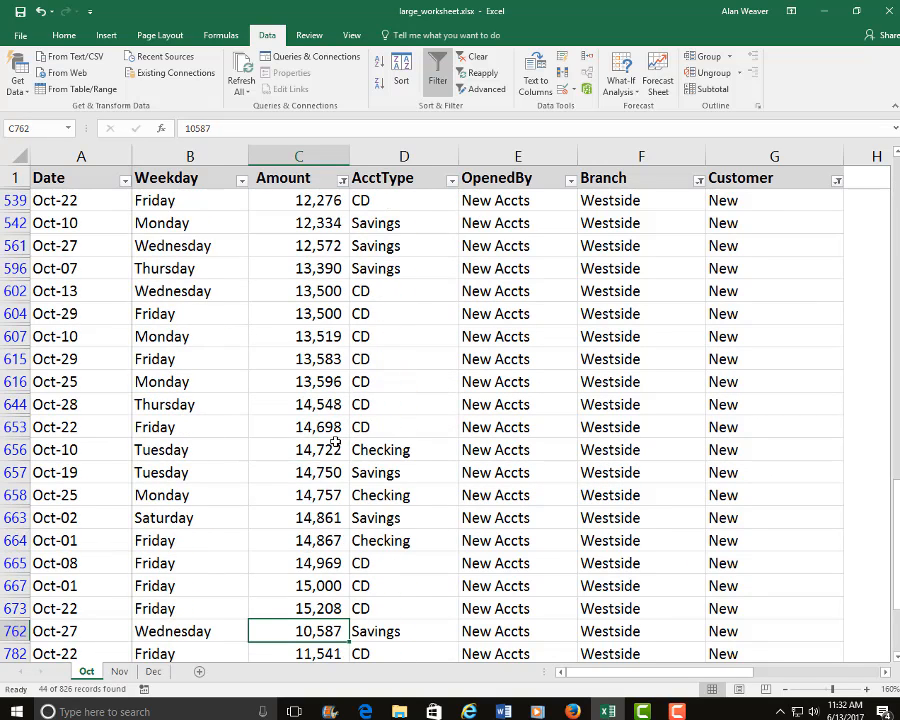
pyautogui.press('Down')
pyautogui.press('Down')
pyautogui.press('Down')
pyautogui.press('Down')
pyautogui.press('Down')
pyautogui.press('Down')
pyautogui.press('Down')
pyautogui.press('Up')
pyautogui.press('Up')
pyautogui.press('Up')
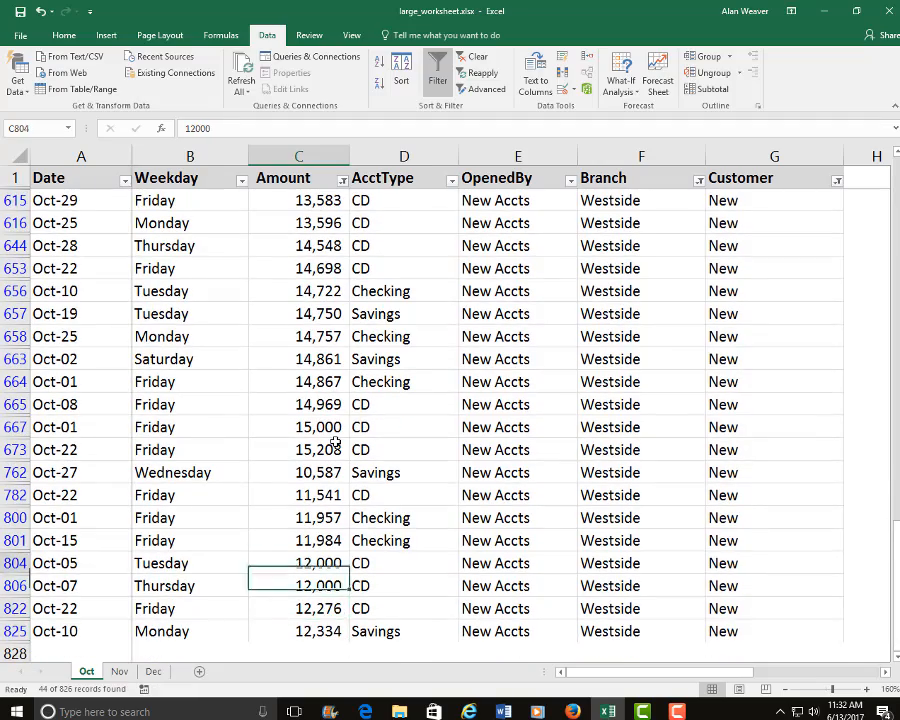
pyautogui.press('Up')
pyautogui.press('Up')
pyautogui.press('Up')
pyautogui.press('Up')
pyautogui.press('Up')
pyautogui.press('Up')
pyautogui.press('Up')
pyautogui.press('Up')
pyautogui.press('Up')
pyautogui.press('Up')
pyautogui.press('Up')
pyautogui.press('Up')
pyautogui.press('Up')
pyautogui.press('Up')
pyautogui.press('Up')
pyautogui.press('Up')
pyautogui.press('Up')
pyautogui.press('Up')
pyautogui.press('Up')
pyautogui.press('Up')
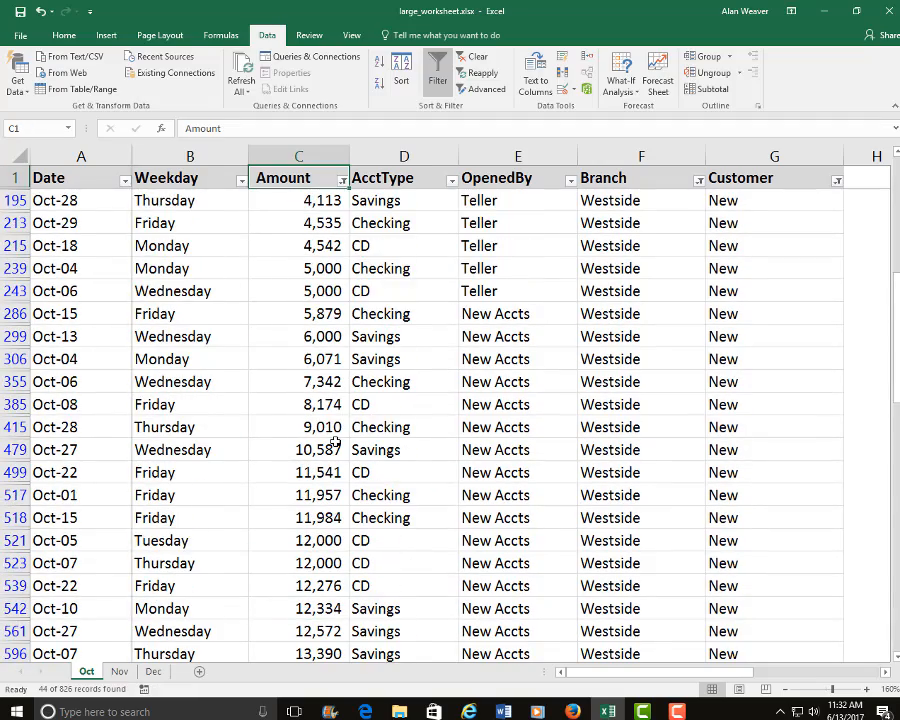
# Move into the AcctType column at D239 and filter that column to show only Savings accounts.
pyautogui.press('Right')
pyautogui.press('Down')
pyautogui.press('Down')
pyautogui.press('Down')
pyautogui.press('Down')
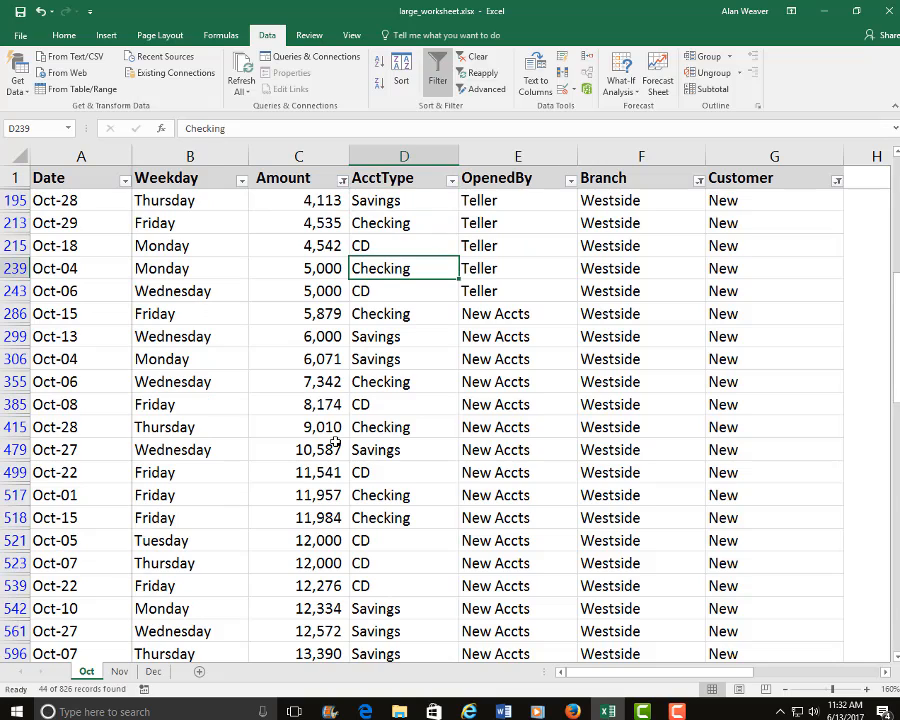
pyautogui.click(453, 180)
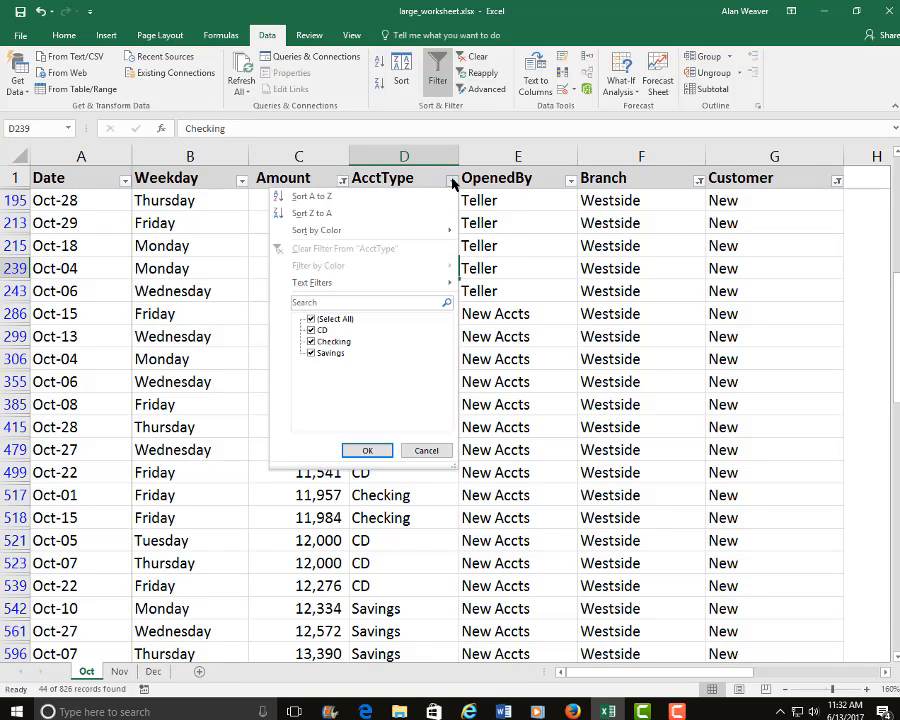
pyautogui.click(311, 319)
pyautogui.click(311, 354)
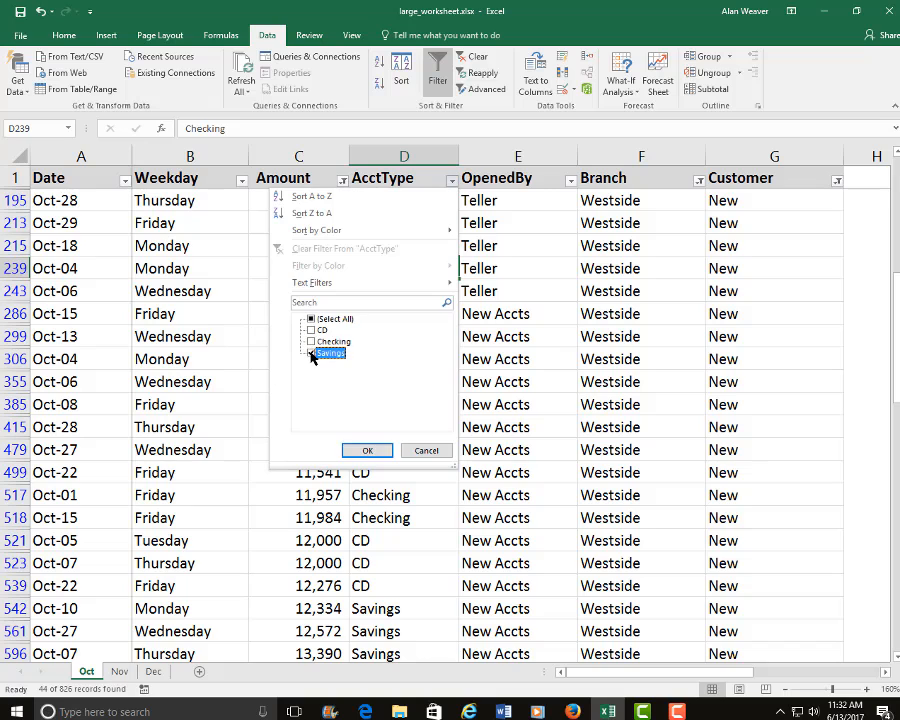
pyautogui.click(367, 450)
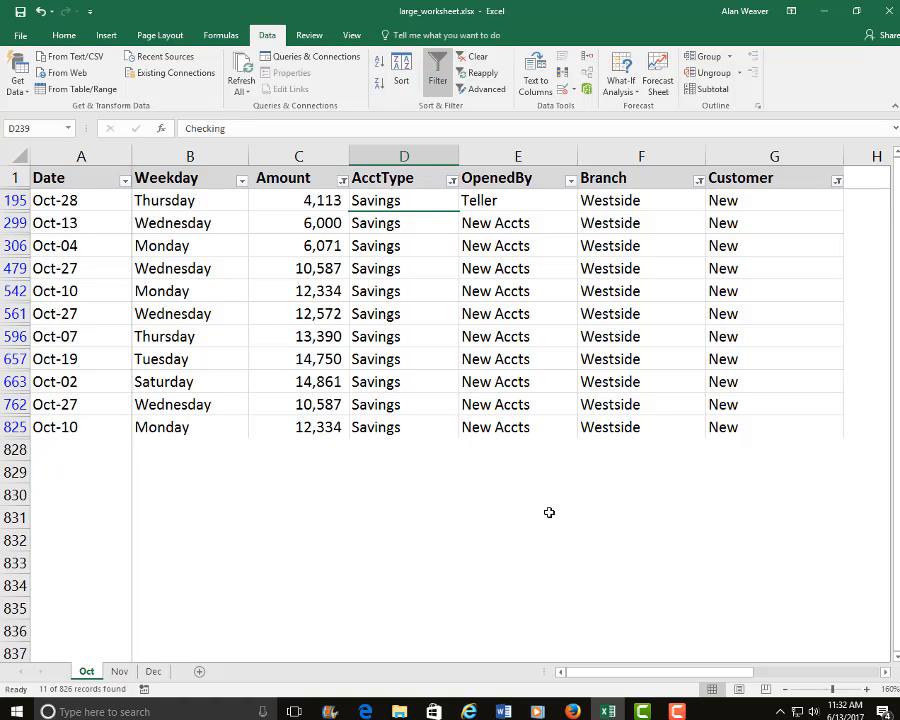
# Turn off filtering for the worksheet and make the AcctType cell D198 active.
pyautogui.click(438, 65)
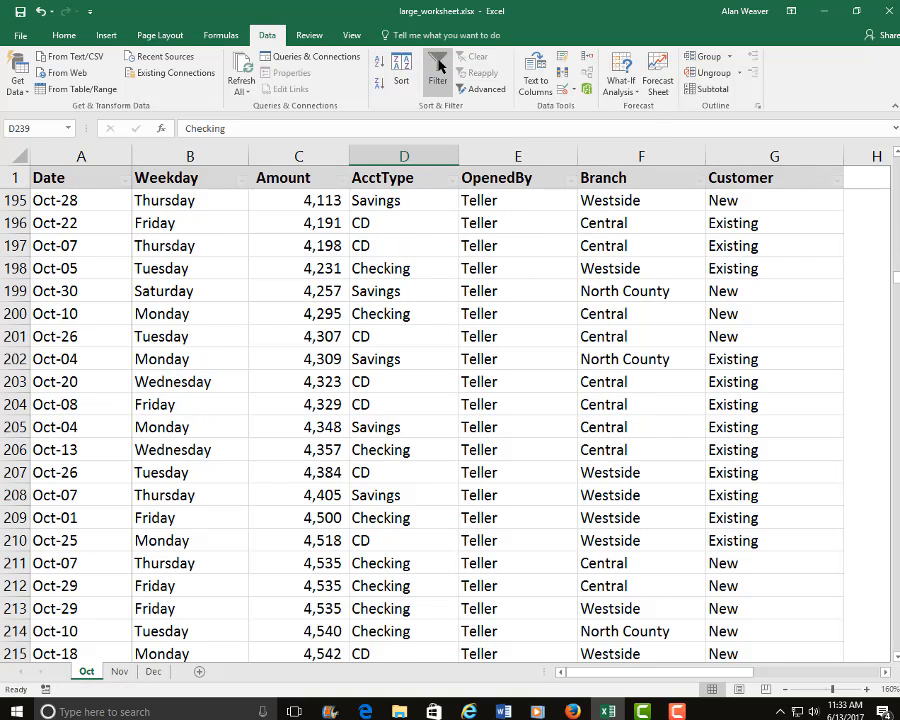
pyautogui.click(393, 260)
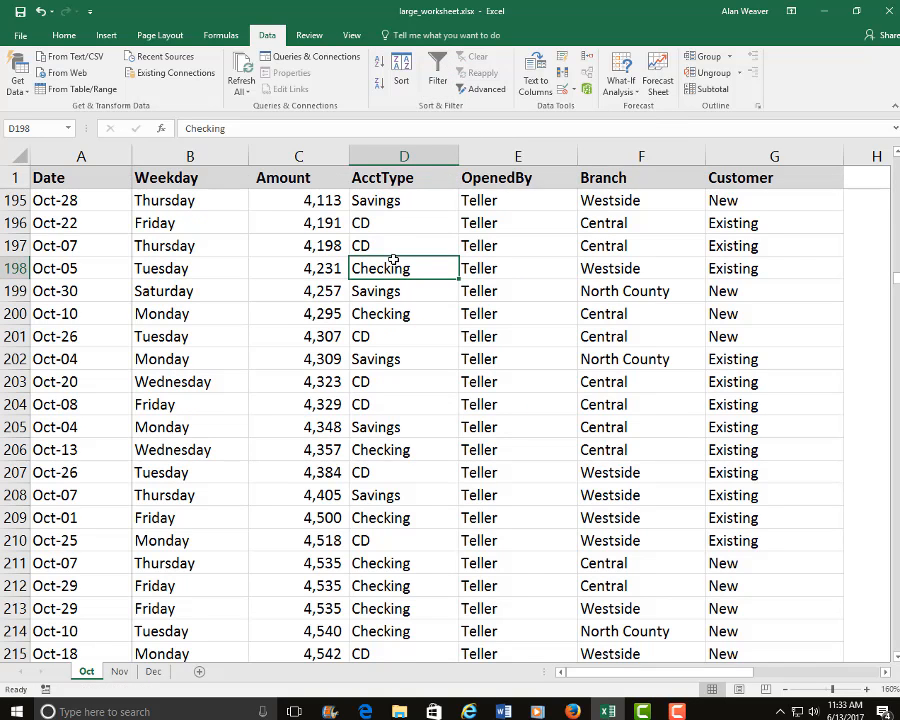